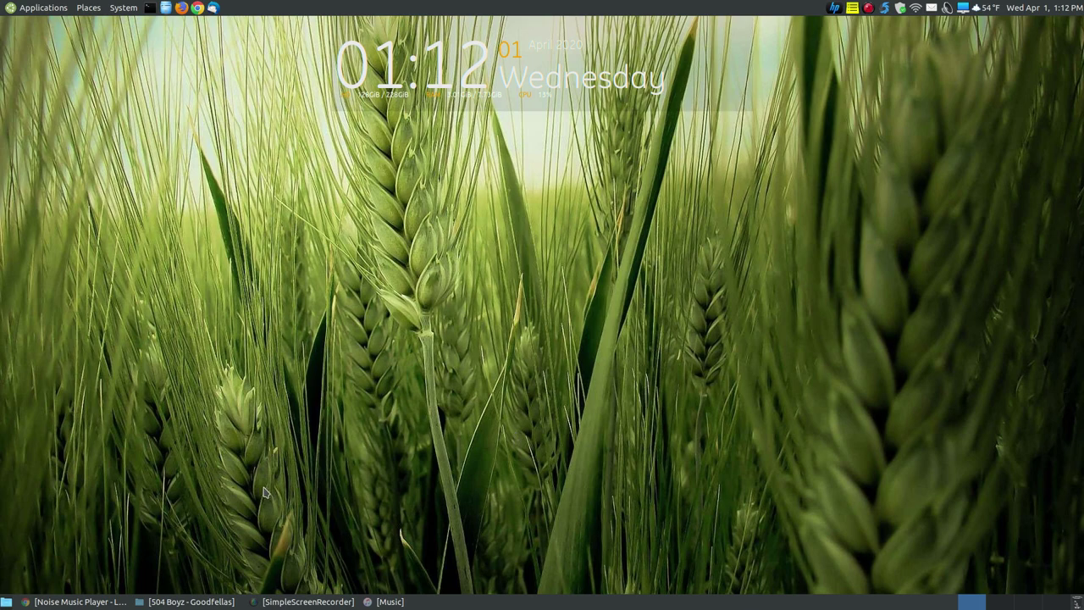
Bring back the Noise Music Player tutorial in Chrome and scroll to How To Install.
left_click(81, 602)
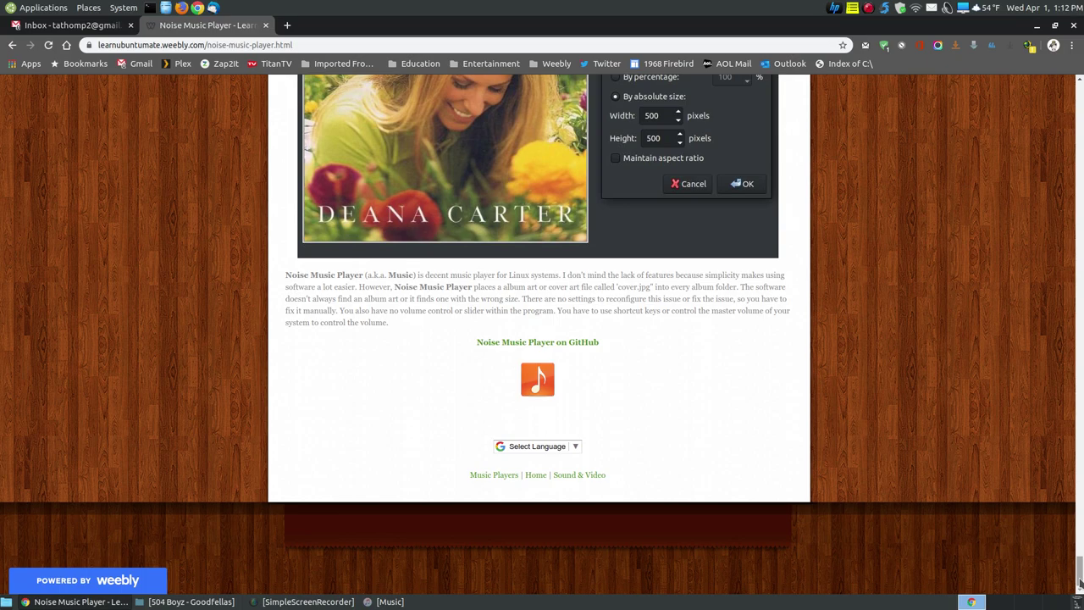
left_click_drag(1080, 568, 1081, 102)
scroll(326, 163, "down", 4)
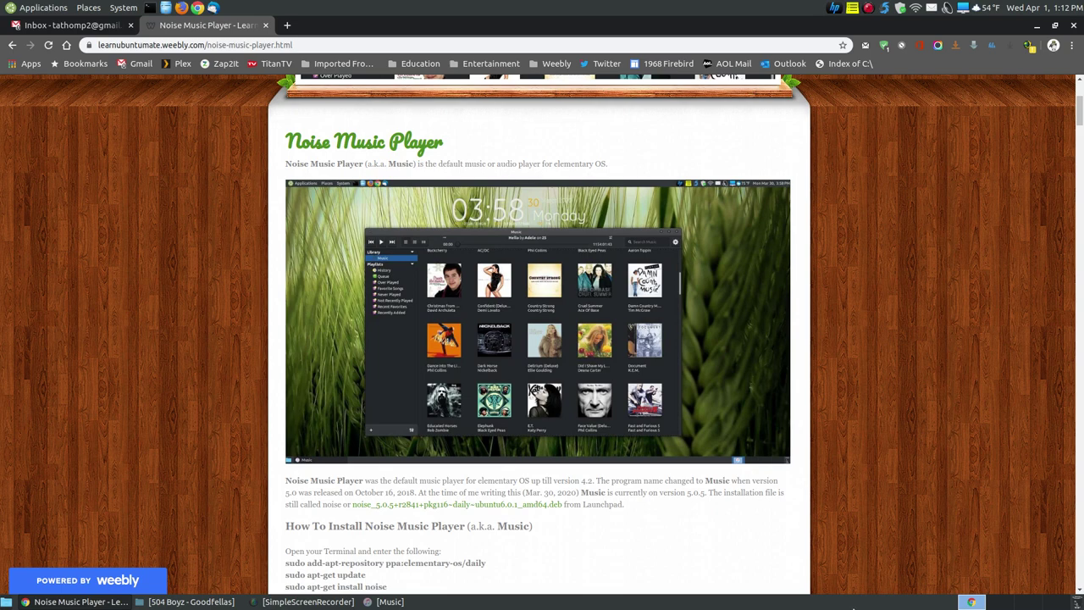
scroll(949, 369, "down", 5)
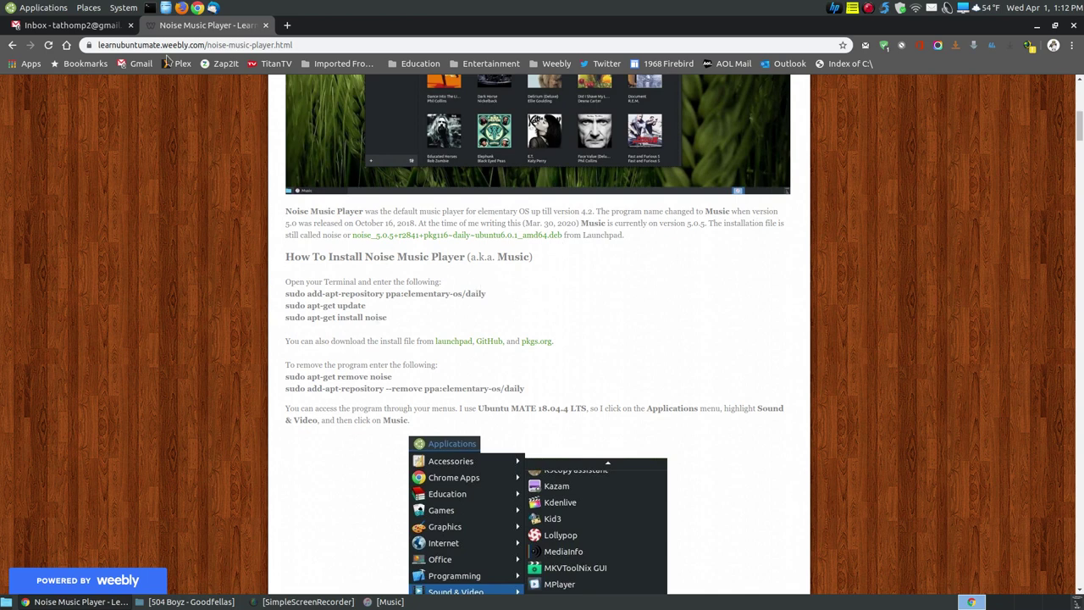
Copy the command that adds the elementary-os/daily PPA.
left_click_drag(496, 299, 282, 303)
right_click(354, 293)
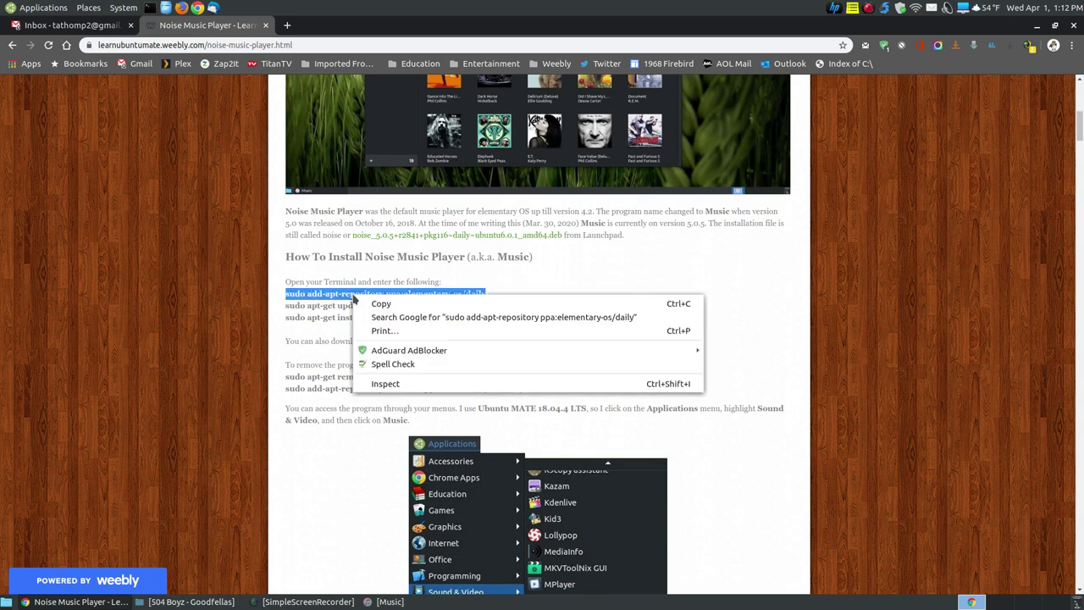
left_click(410, 298)
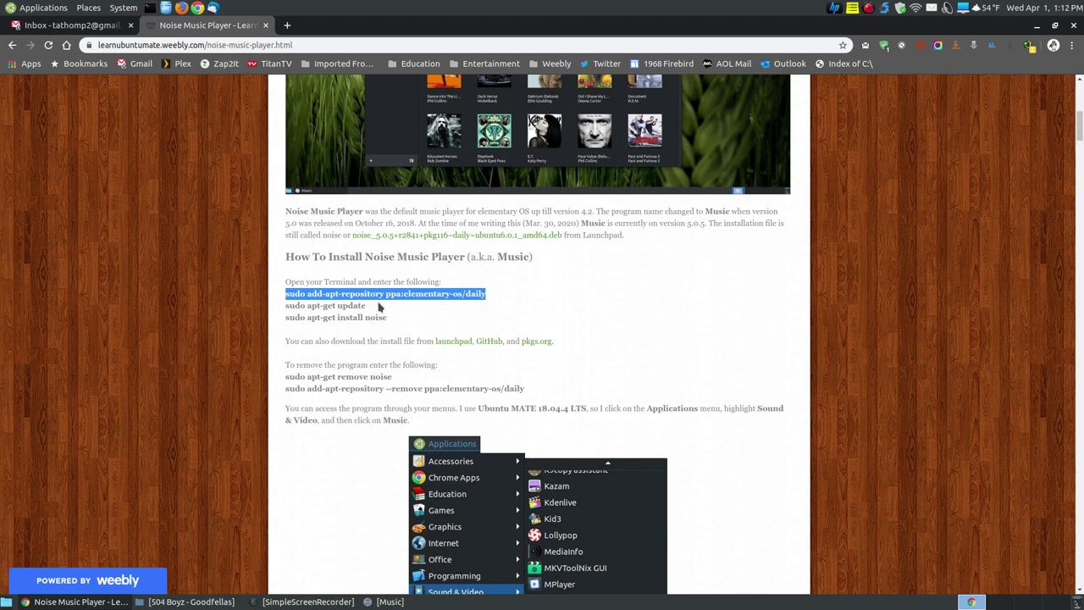
left_click(399, 308)
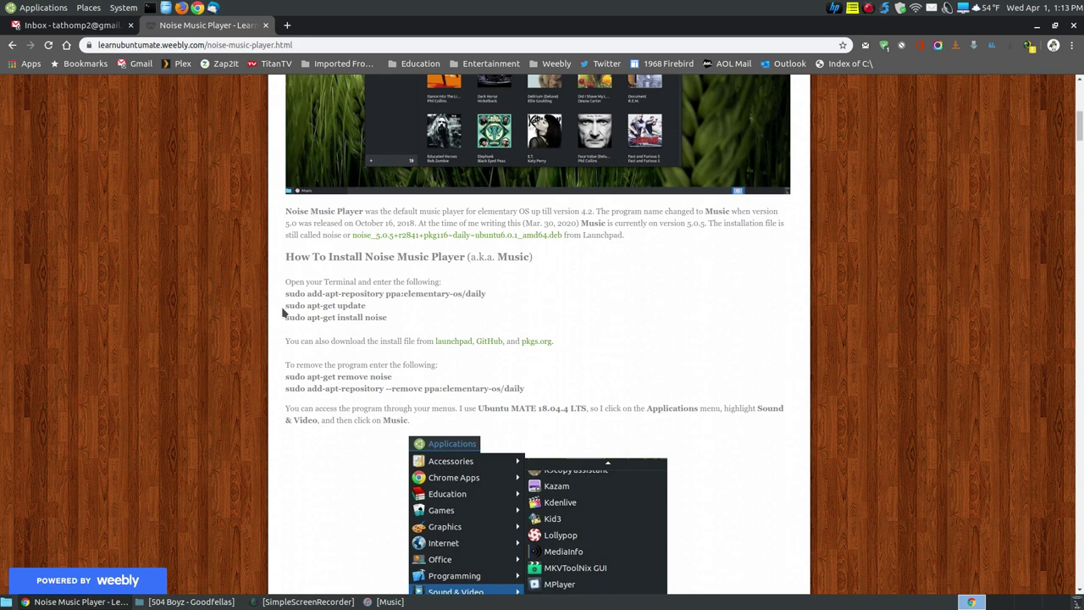
Copy the 'sudo apt-get install noise' command.
left_click_drag(388, 319, 289, 319)
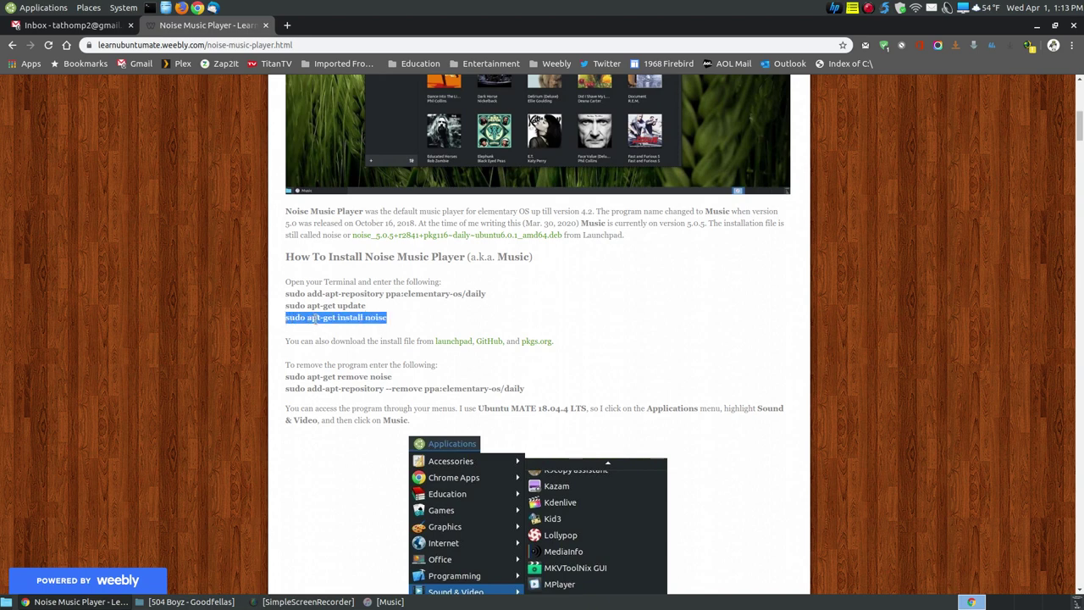
right_click(314, 318)
left_click(325, 321)
left_click(339, 320)
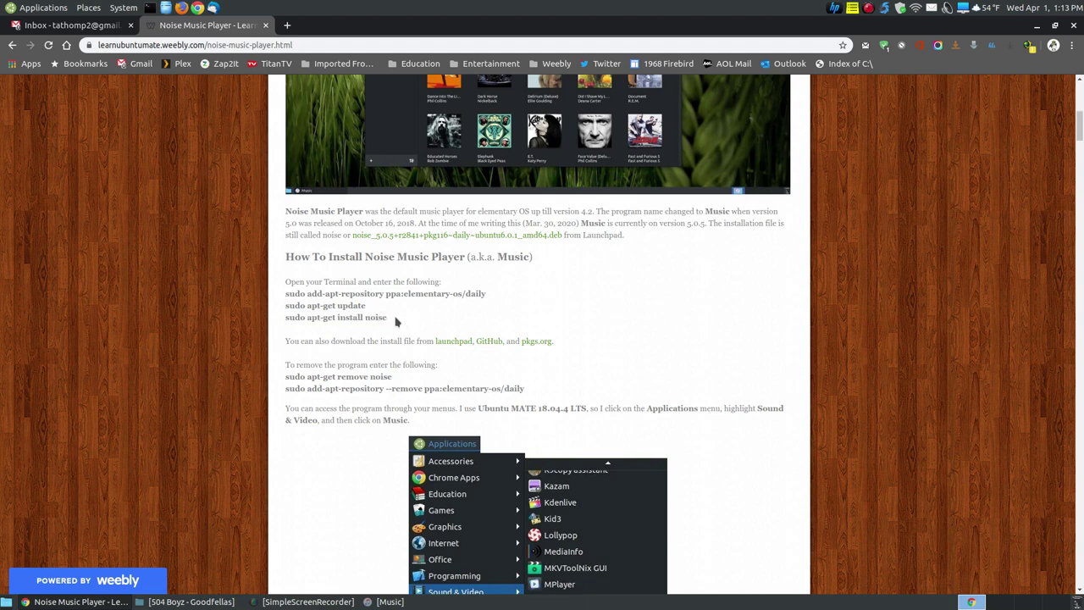
left_click(454, 342)
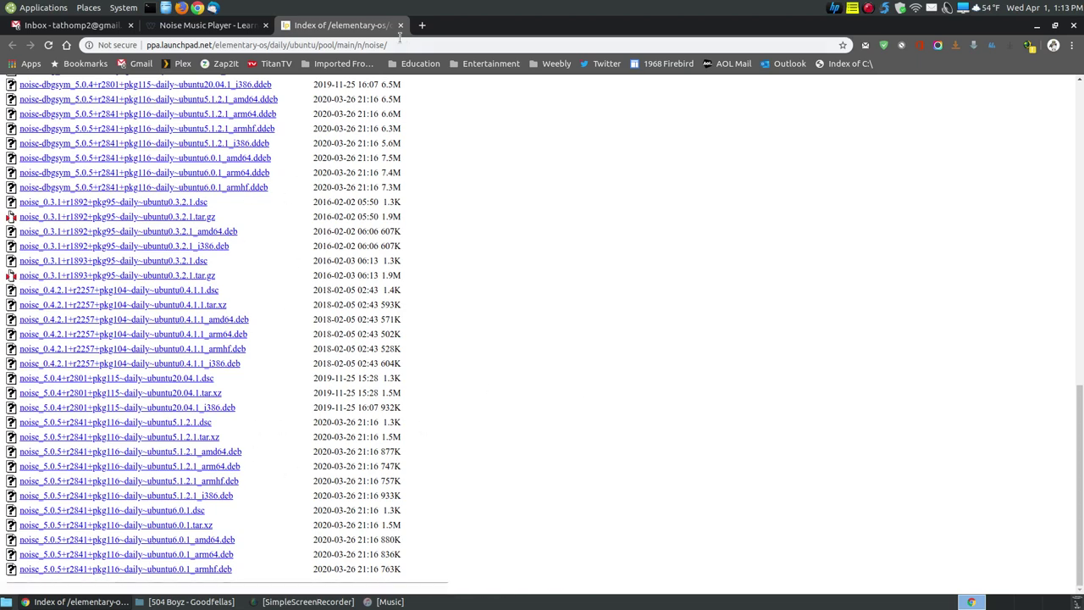
left_click(400, 25)
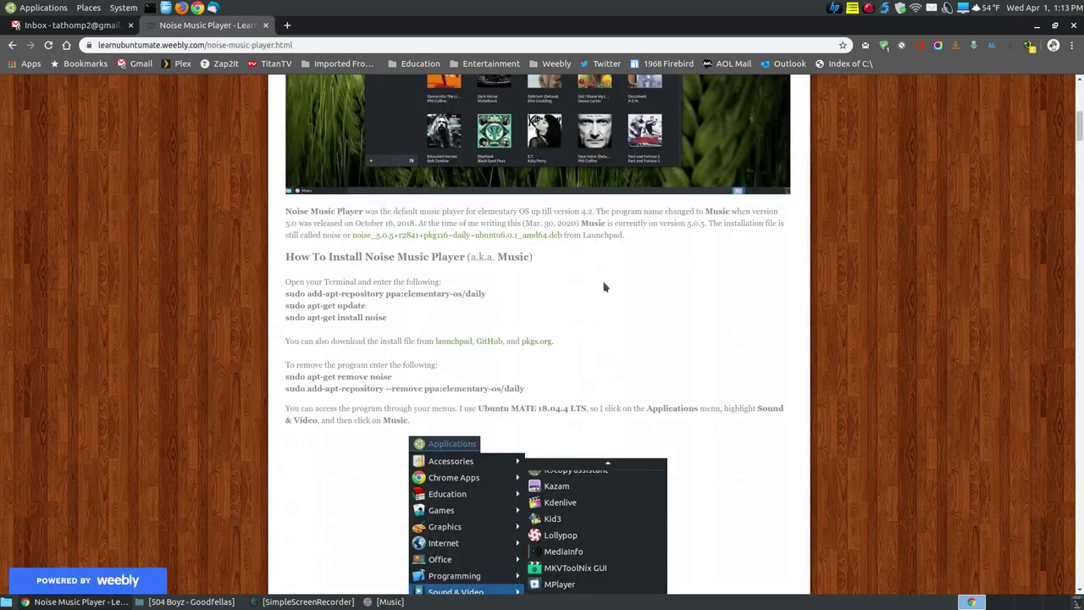
left_click(489, 342)
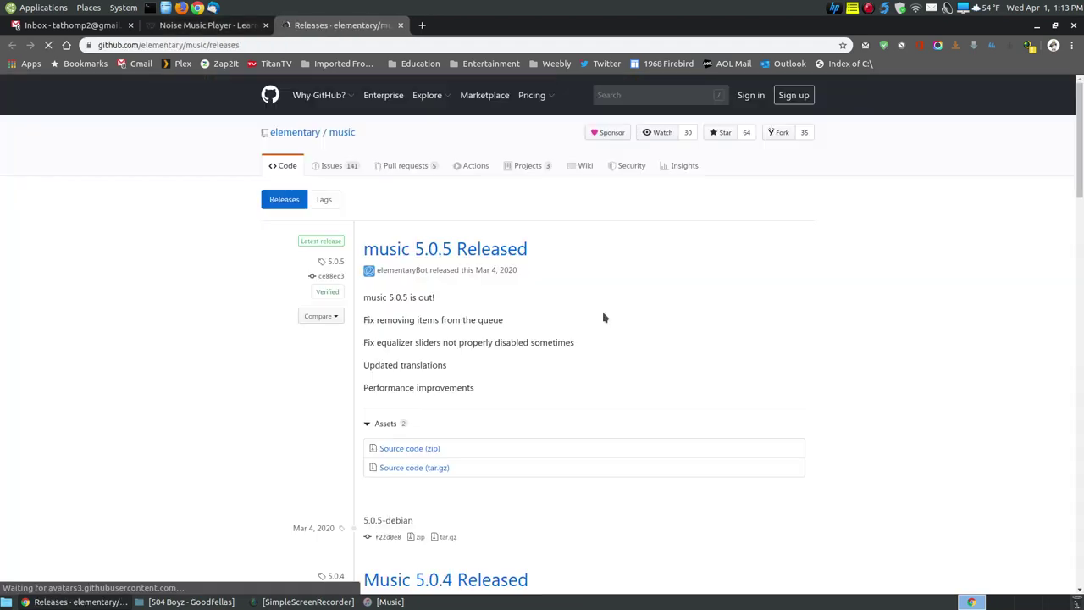
scroll(1081, 282, "down", 5)
scroll(1080, 282, "down", 15)
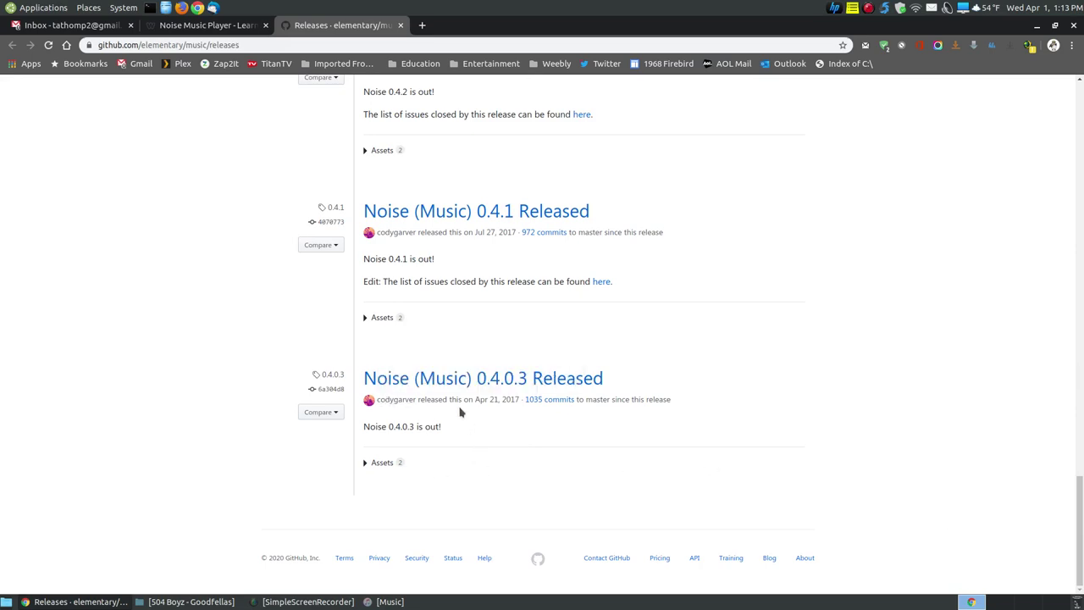
mouse_move(1080, 562)
left_mouse_down()
mouse_move(1081, 348)
mouse_move(1080, 477)
left_mouse_up()
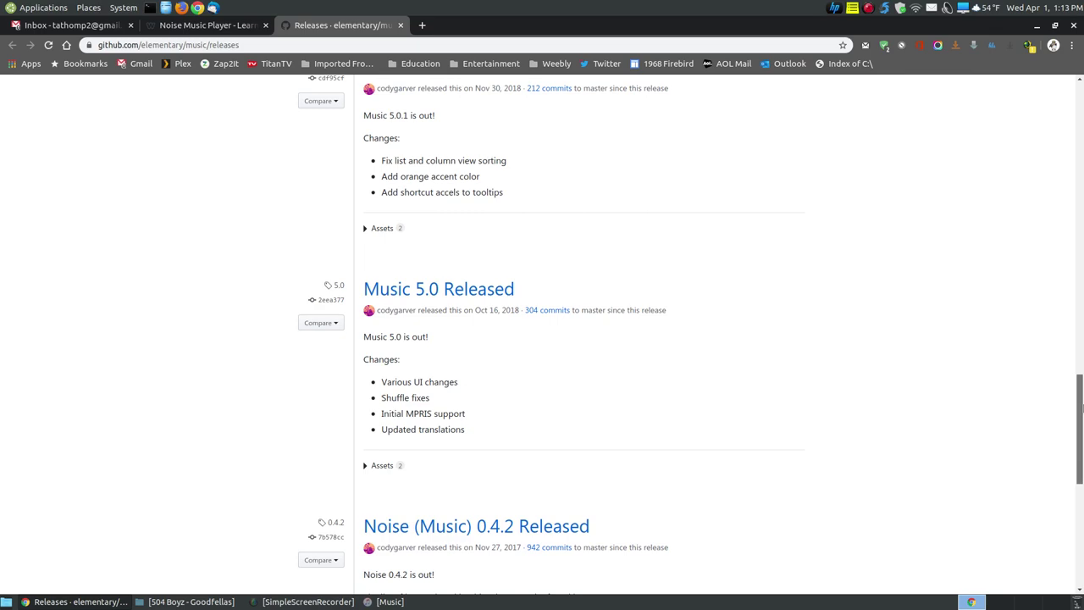
left_click_drag(1080, 424, 1081, 99)
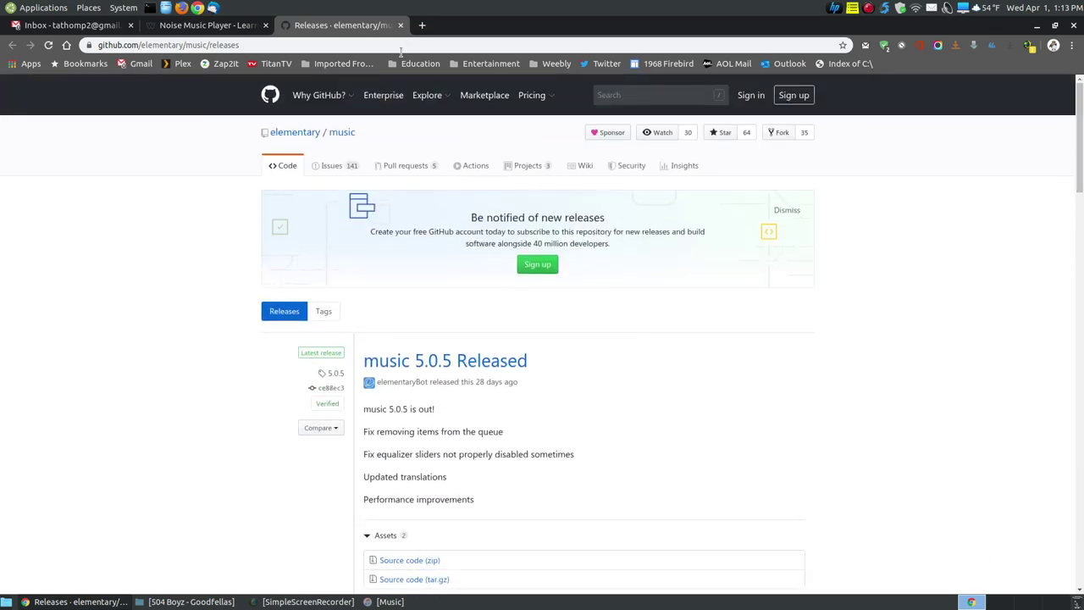
left_click(400, 25)
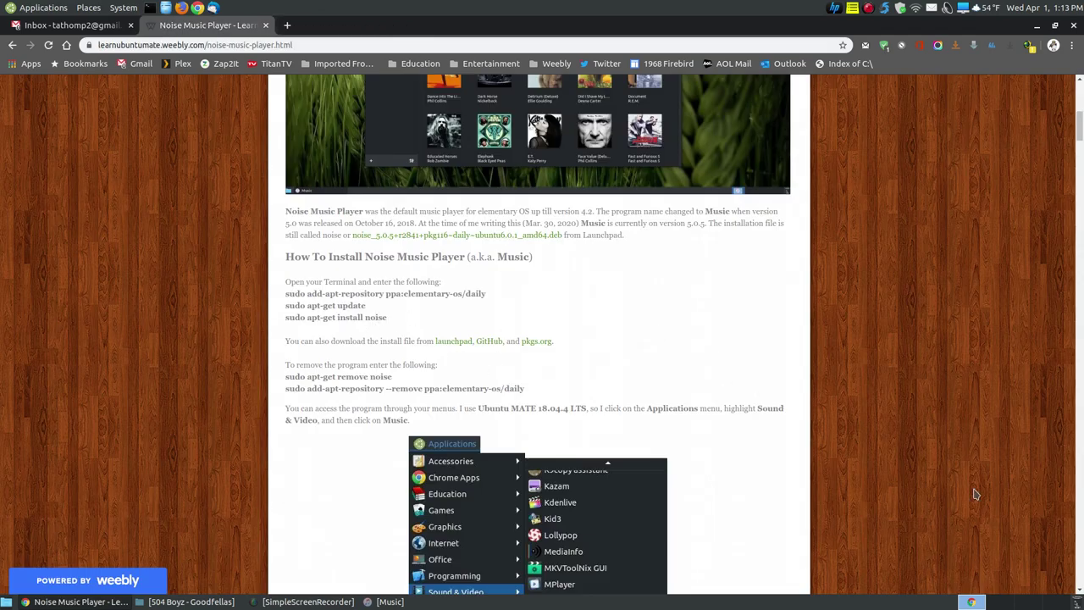
scroll(1040, 517, "down", 1)
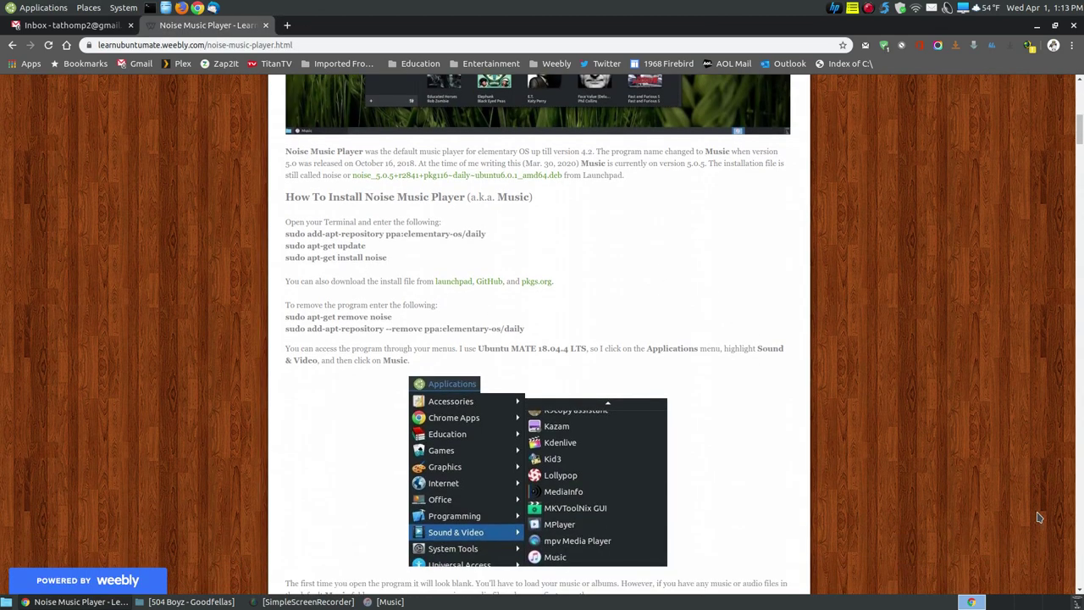
scroll(1039, 504, "down", 1)
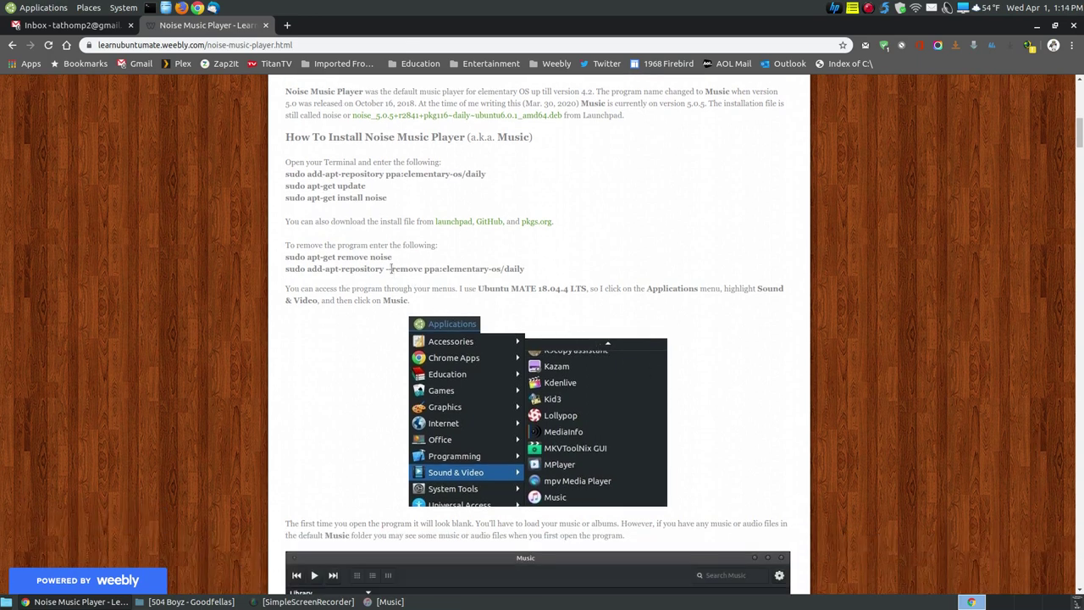
left_click_drag(396, 258, 293, 262)
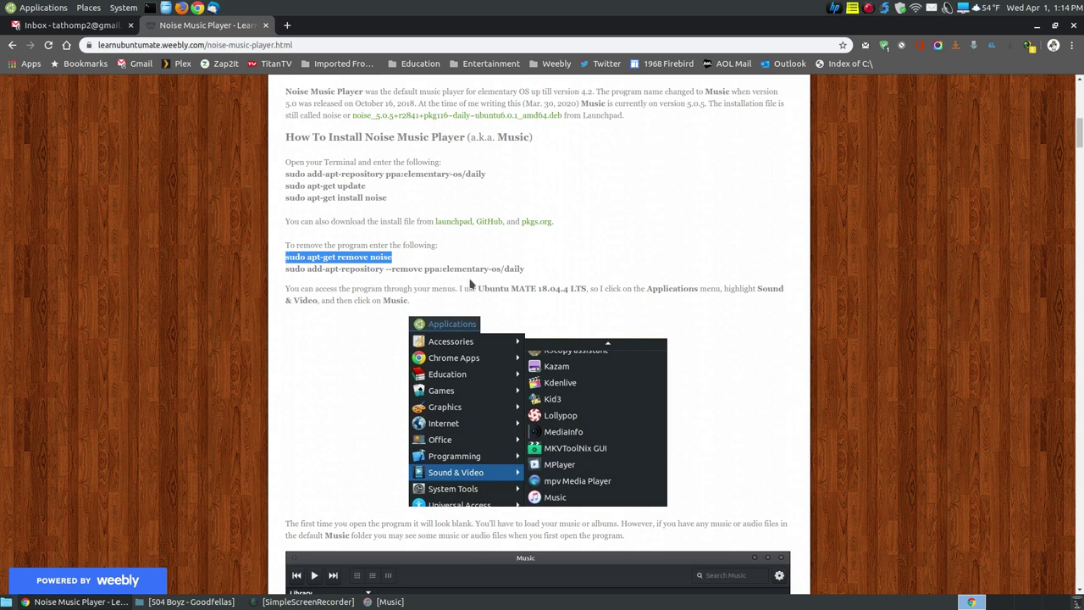
left_click(526, 275)
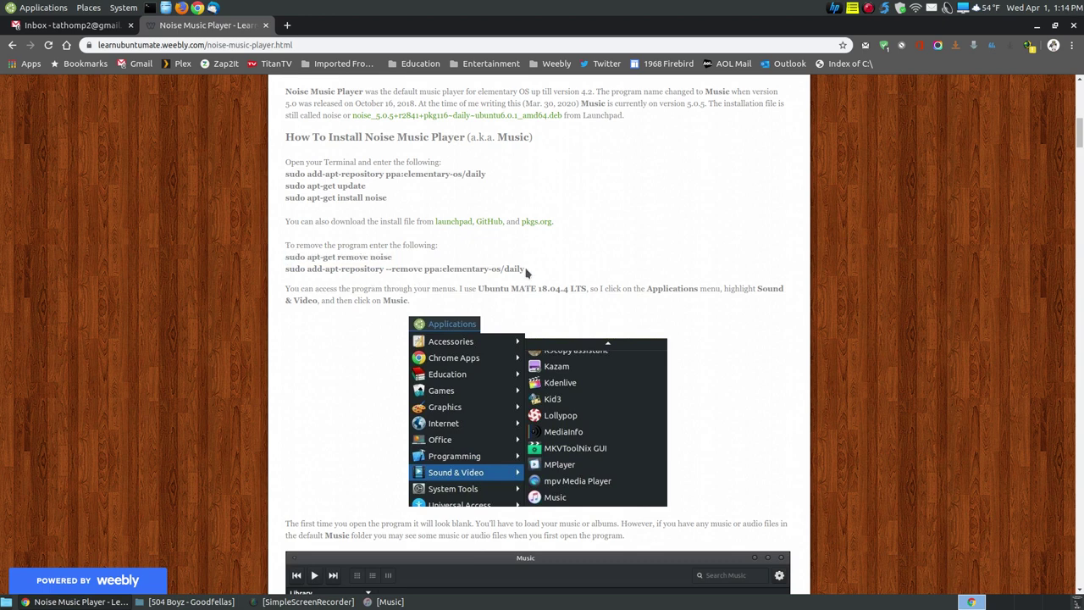
left_click_drag(526, 270, 286, 268)
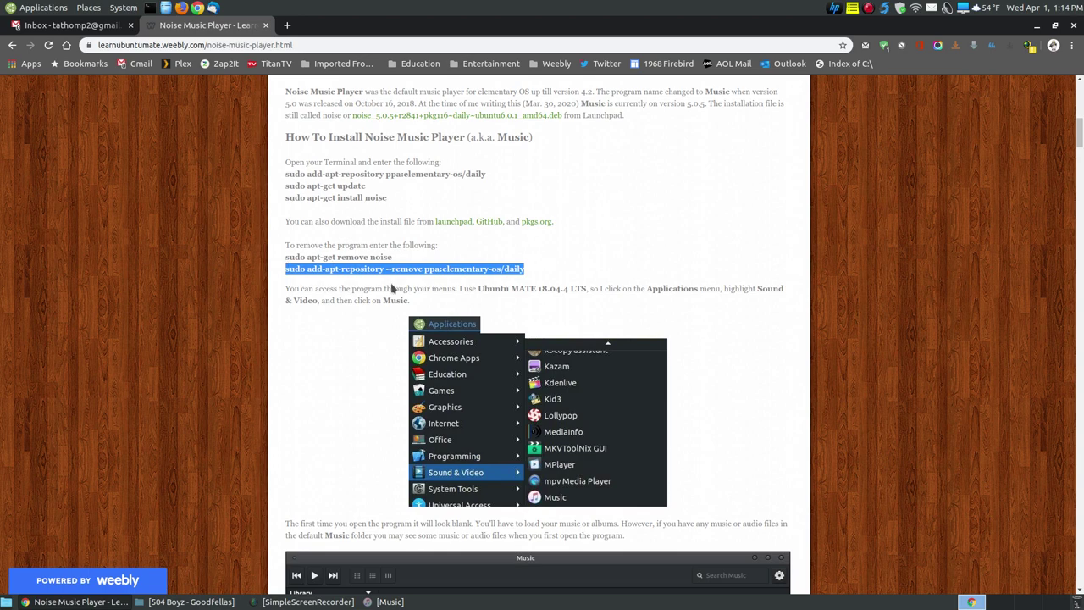
left_click(900, 404)
scroll(898, 403, "down", 3)
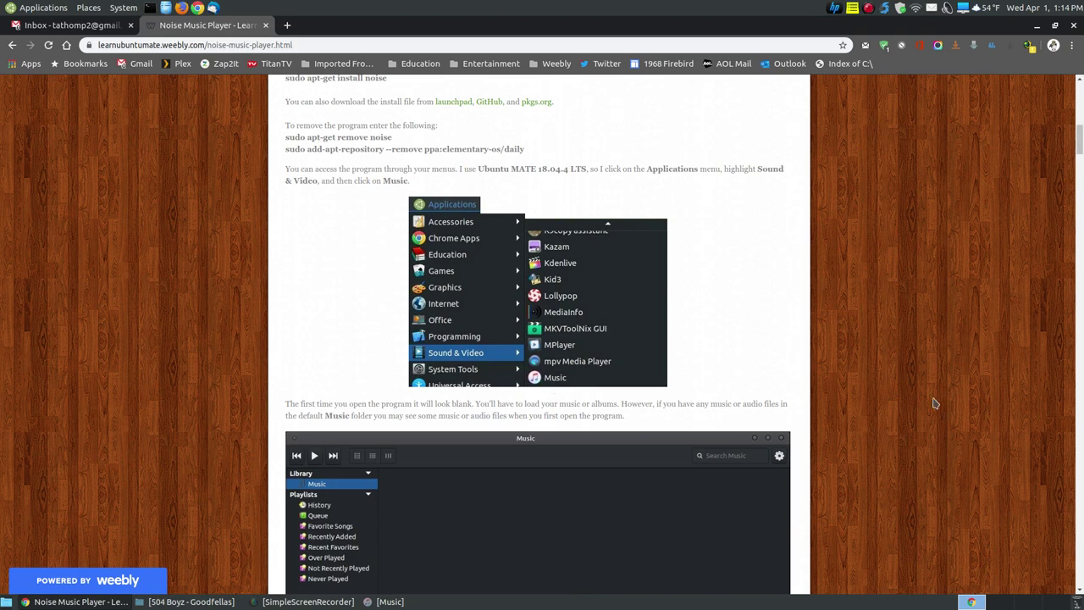
scroll(936, 404, "down", 5)
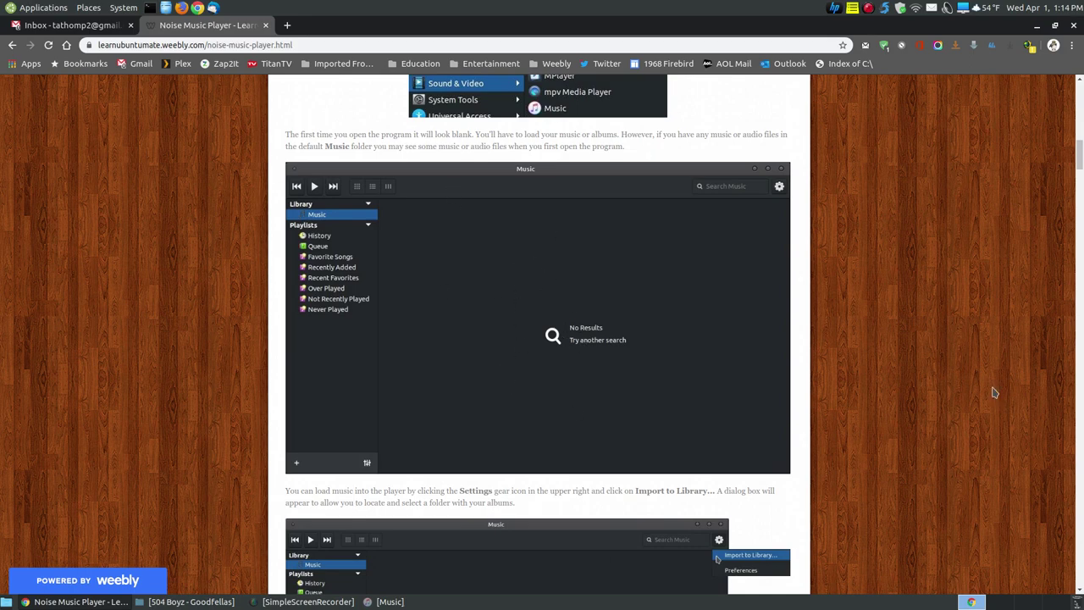
scroll(994, 392, "down", 5)
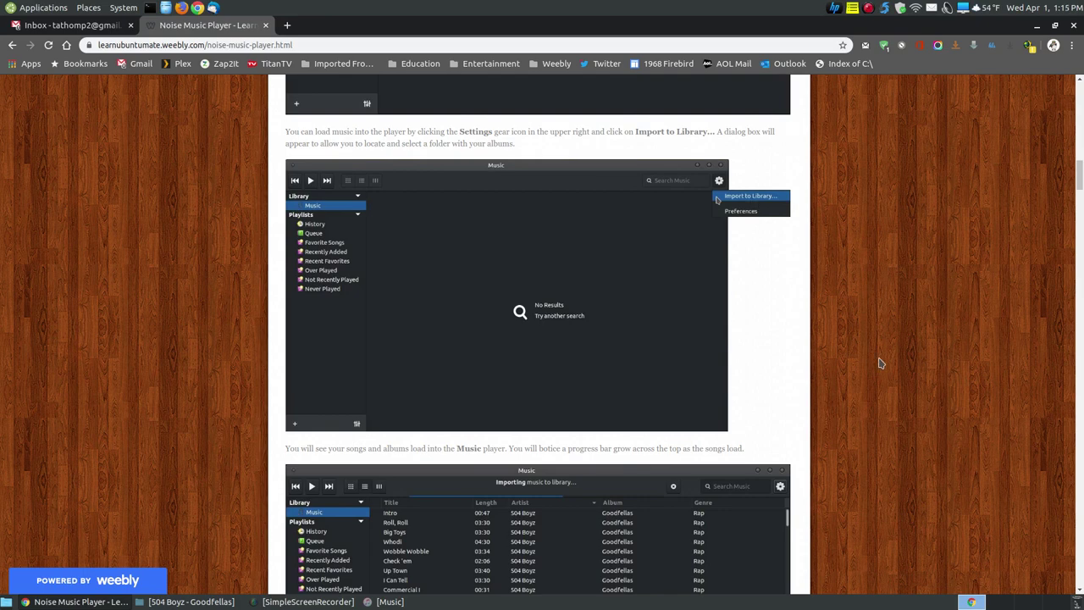
scroll(880, 363, "down", 5)
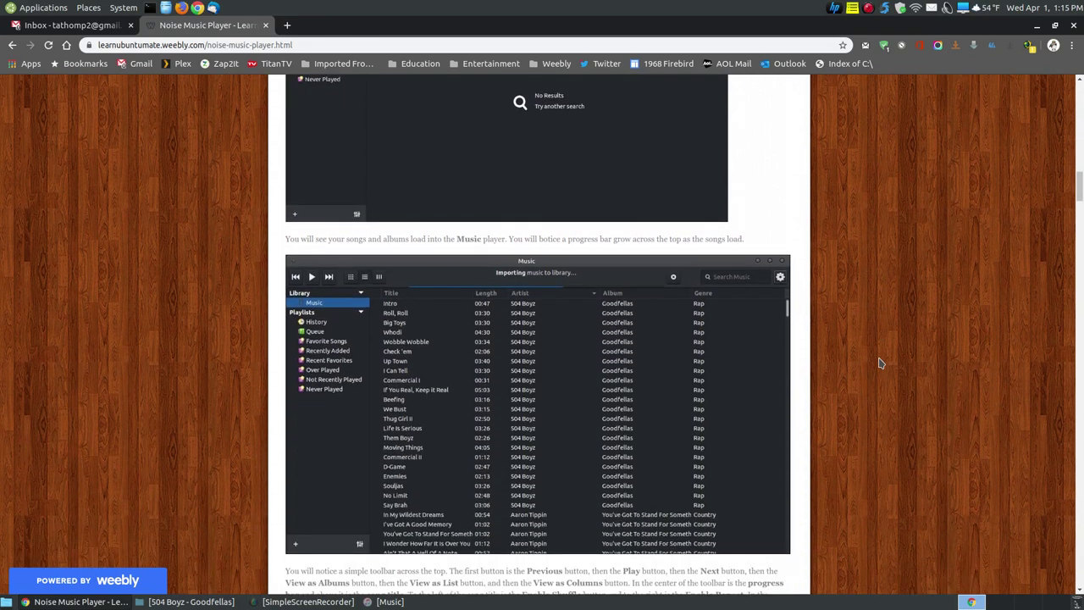
scroll(879, 362, "down", 1)
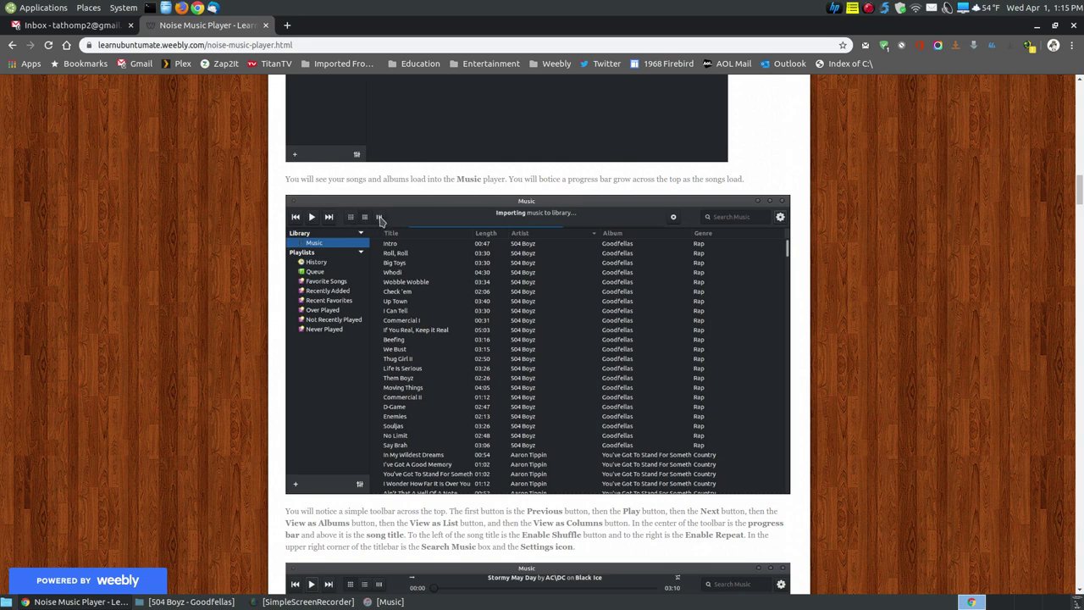
Scroll down the tutorial past the View as Albums screenshot to the View as List screenshot.
scroll(856, 412, "down", 5)
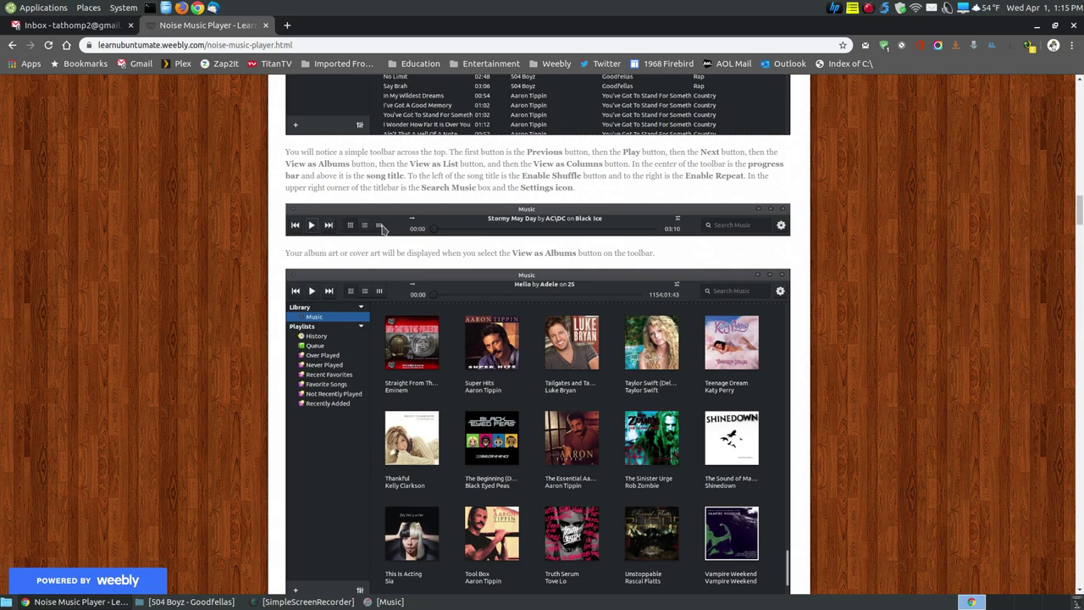
scroll(844, 387, "down", 2)
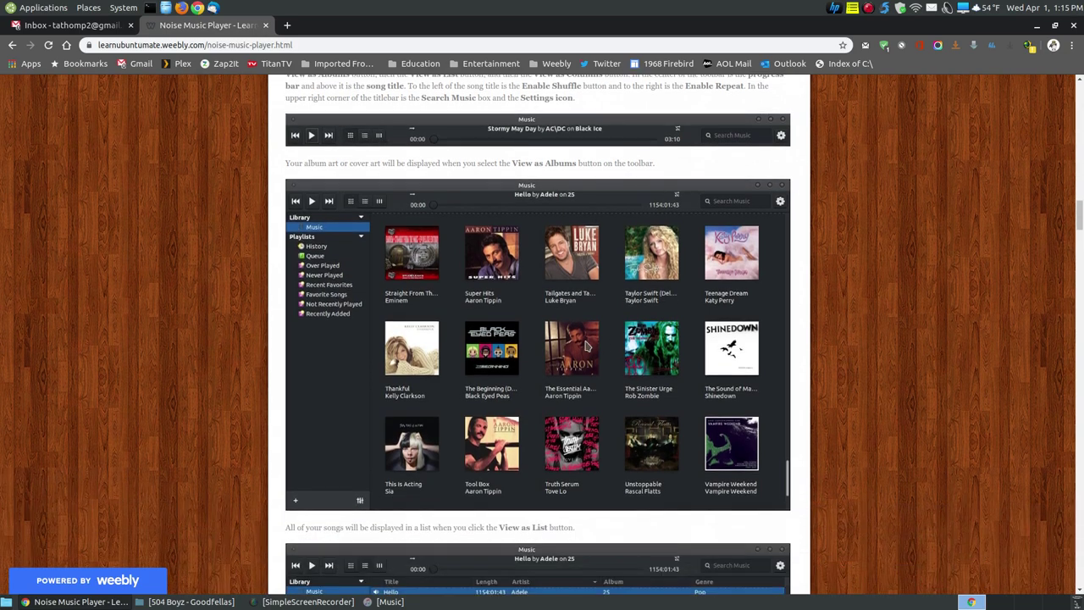
scroll(584, 344, "down", 1)
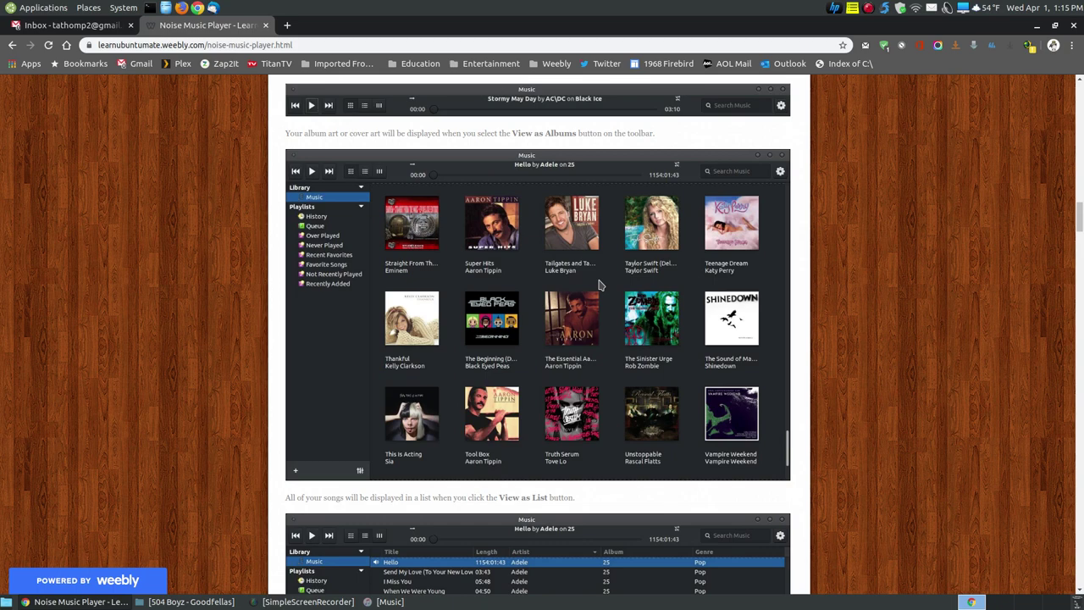
scroll(599, 285, "down", 2)
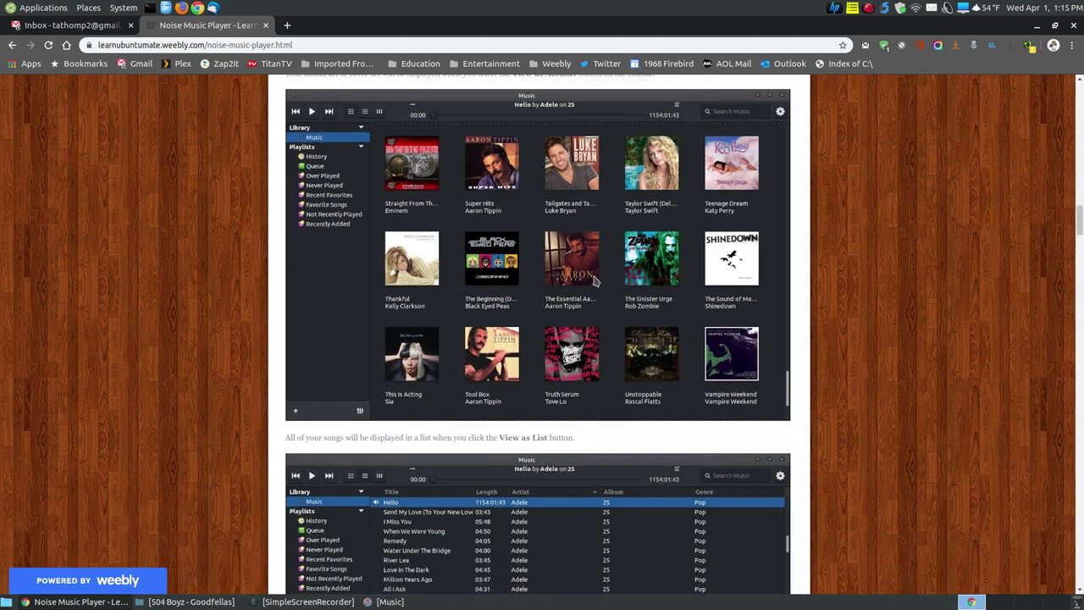
scroll(596, 282, "down", 1)
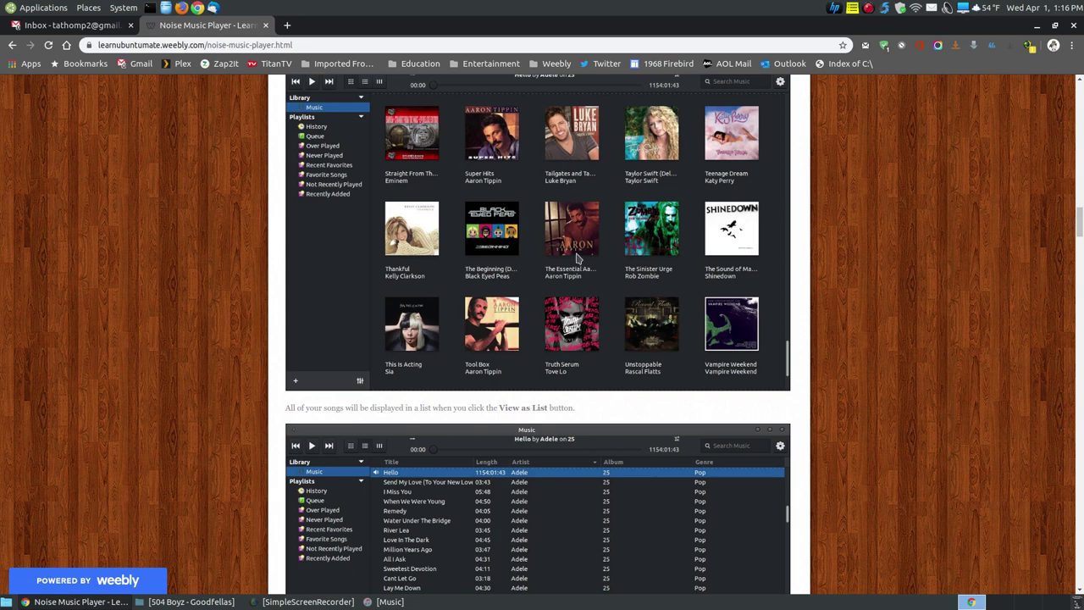
scroll(577, 259, "down", 1)
scroll(577, 258, "up", 1)
scroll(644, 339, "down", 3)
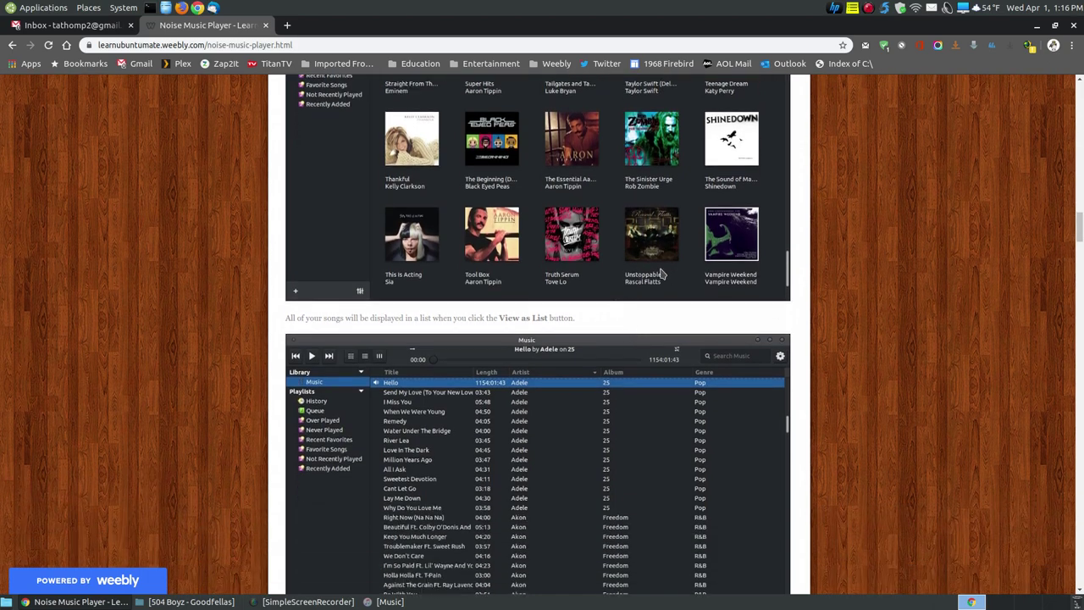
scroll(695, 364, "down", 5)
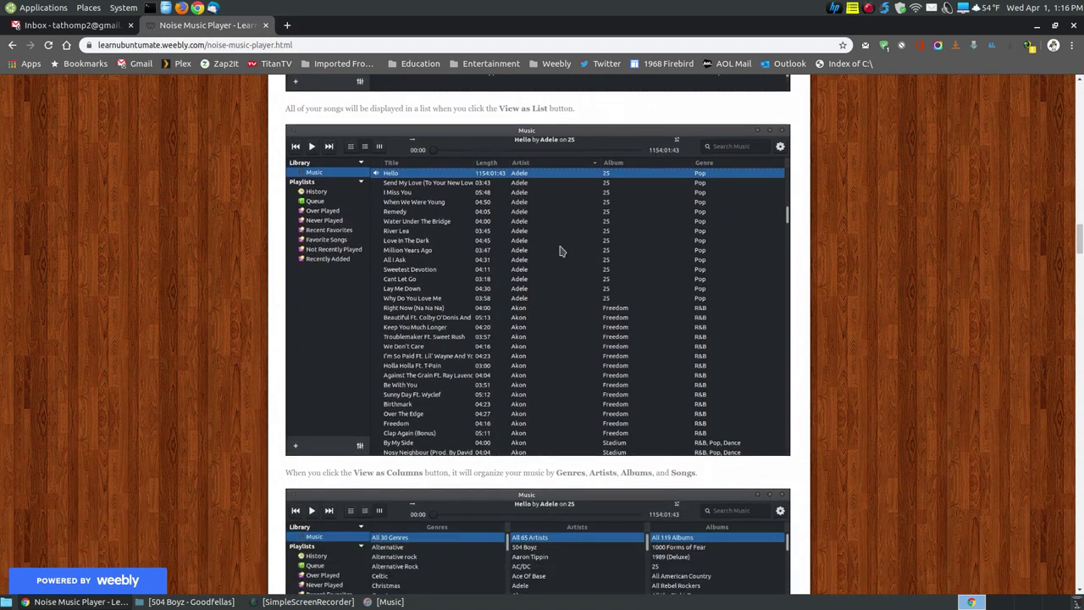
Scroll past the View as Columns screenshot to the Preferences dialog section.
scroll(560, 249, "up", 5)
scroll(561, 246, "down", 2)
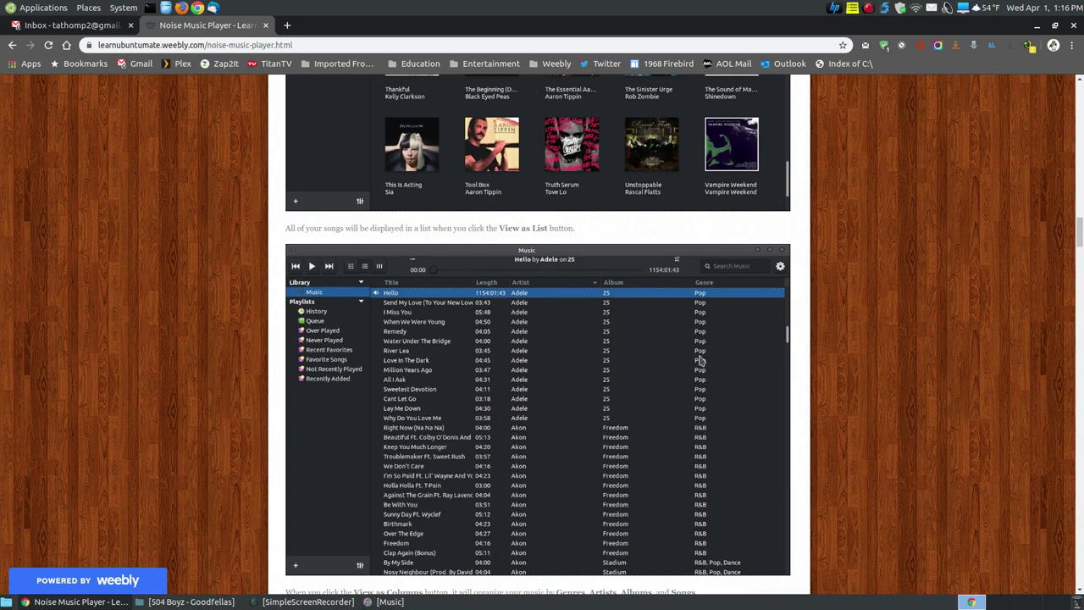
scroll(684, 442, "down", 5)
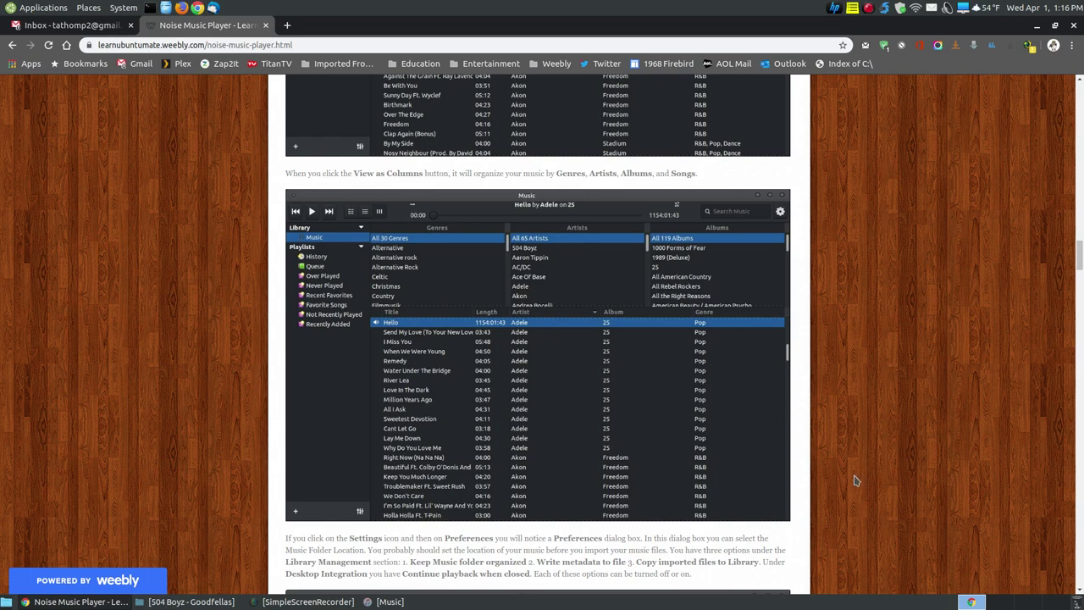
scroll(855, 481, "down", 5)
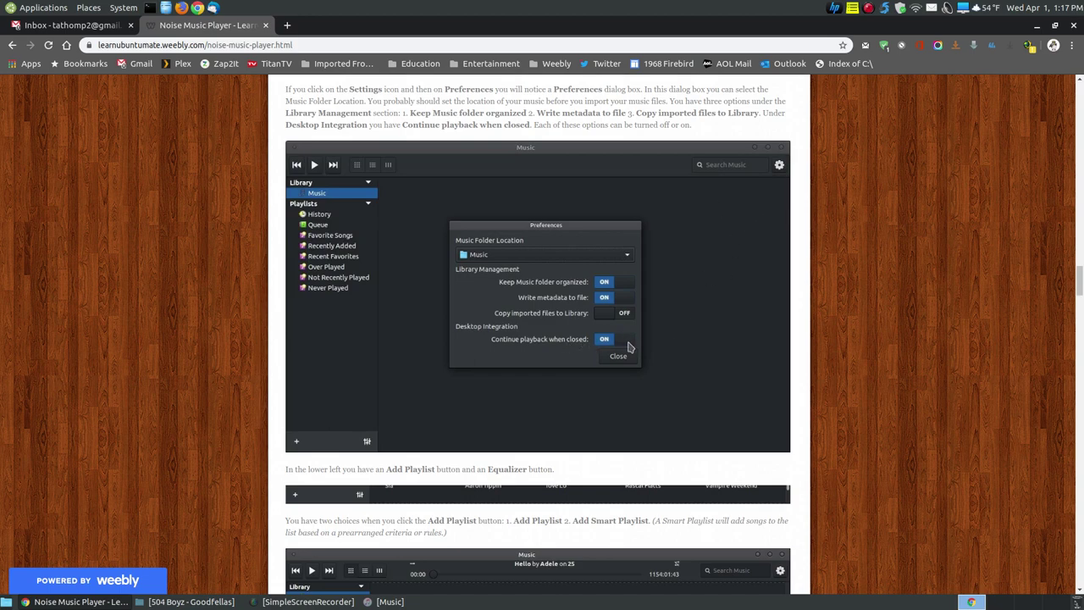
scroll(627, 349, "down", 5)
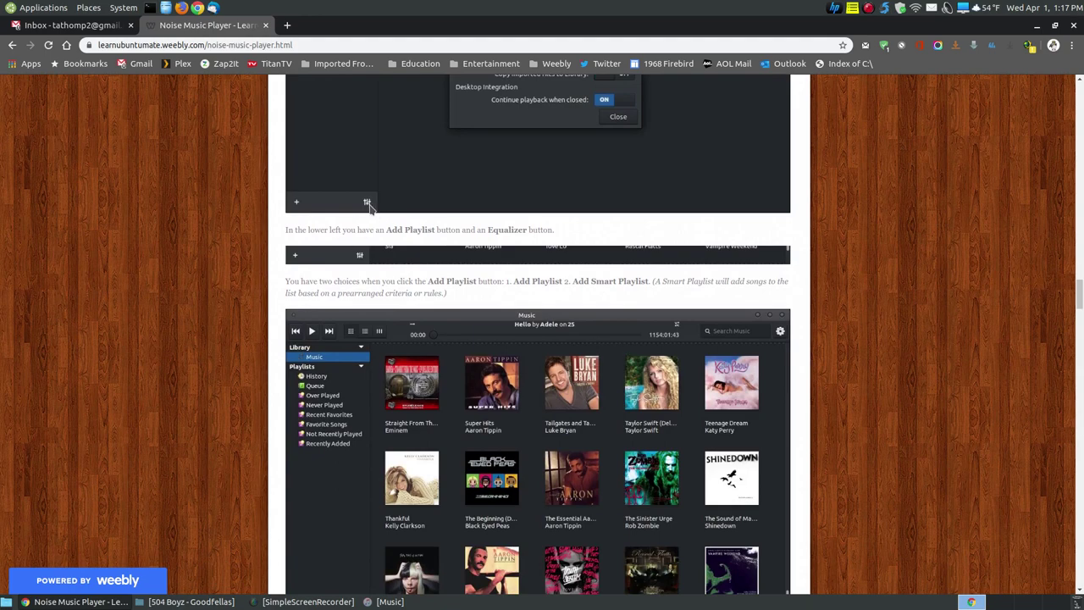
scroll(298, 221, "up", 5)
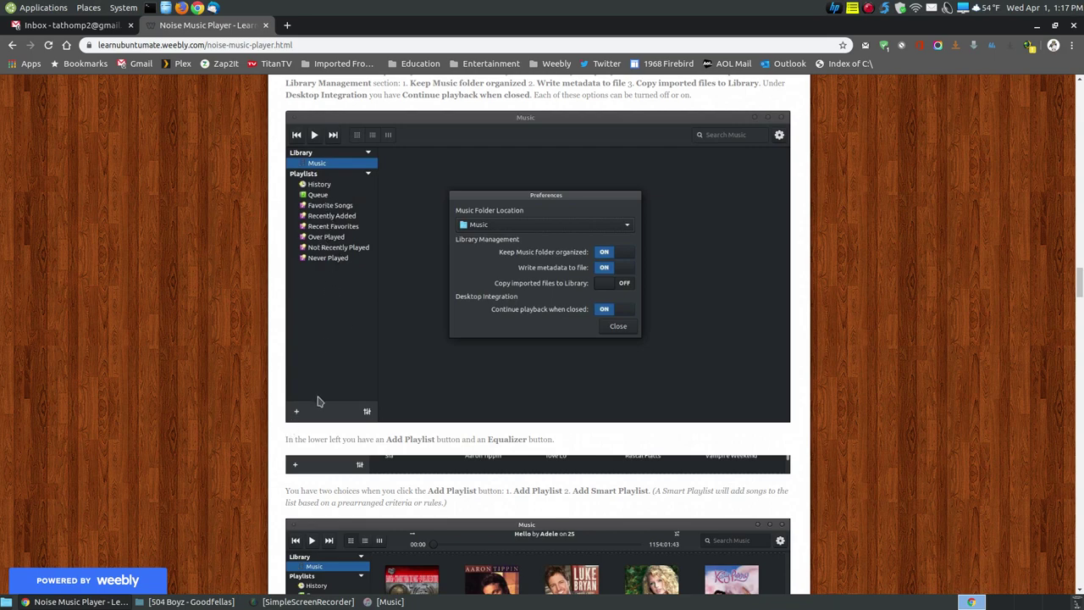
Scroll through the Add Playlist, Smart Playlist, Equalizer and playback sections to Set new album cover.
scroll(404, 417, "down", 5)
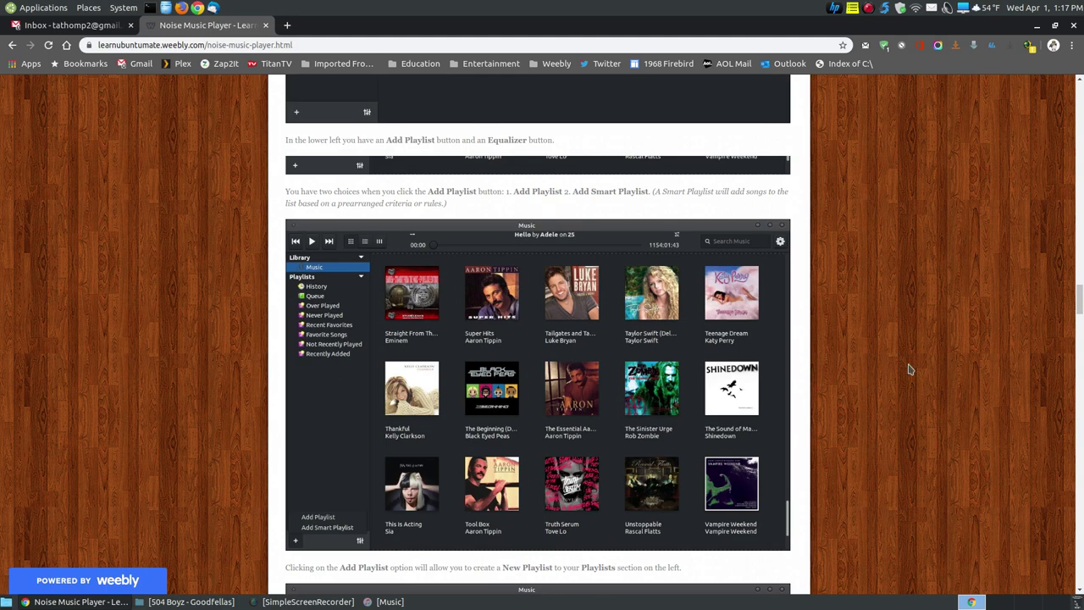
scroll(904, 351, "down", 7)
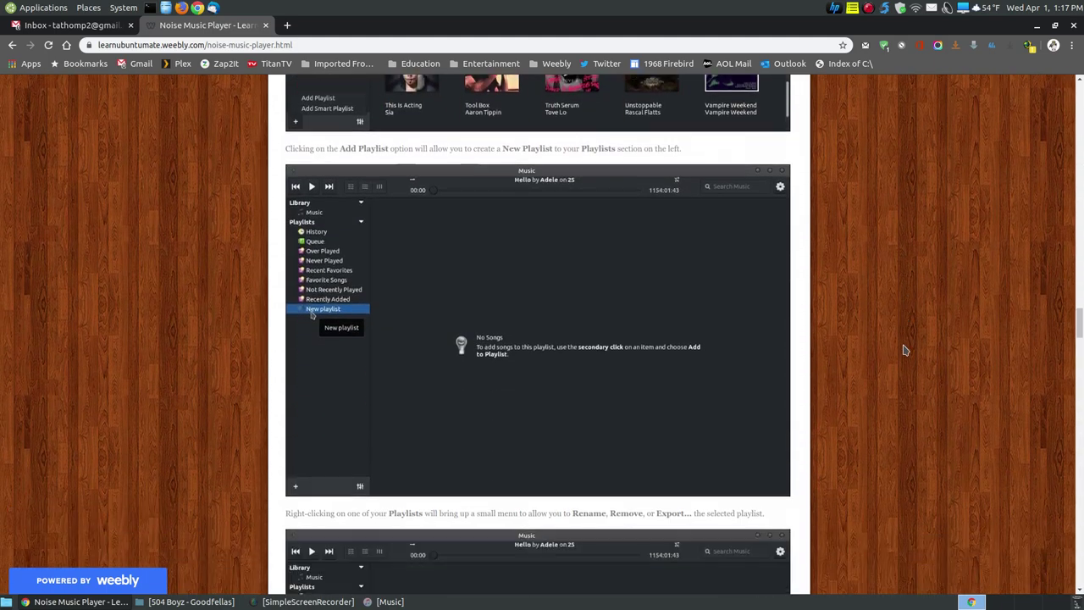
scroll(903, 347, "down", 2)
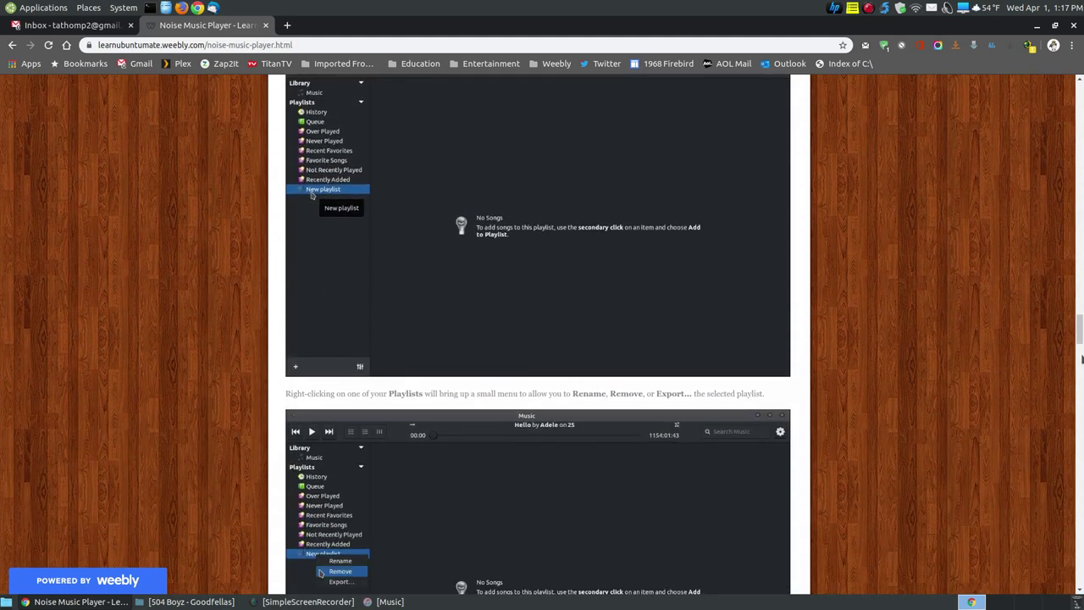
scroll(1081, 361, "down", 10)
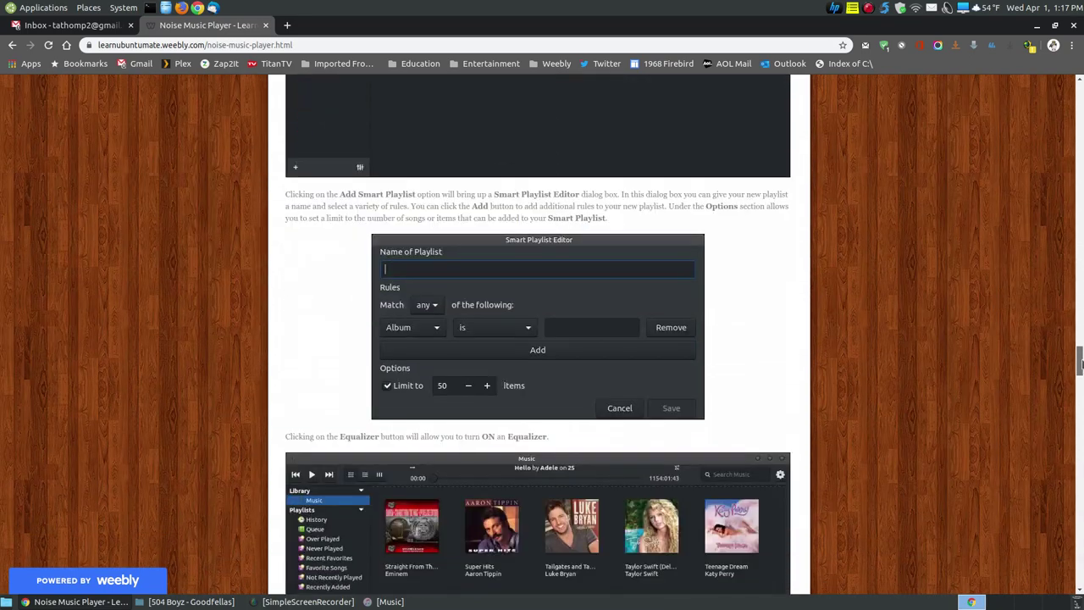
scroll(731, 273, "down", 2)
scroll(943, 326, "down", 5)
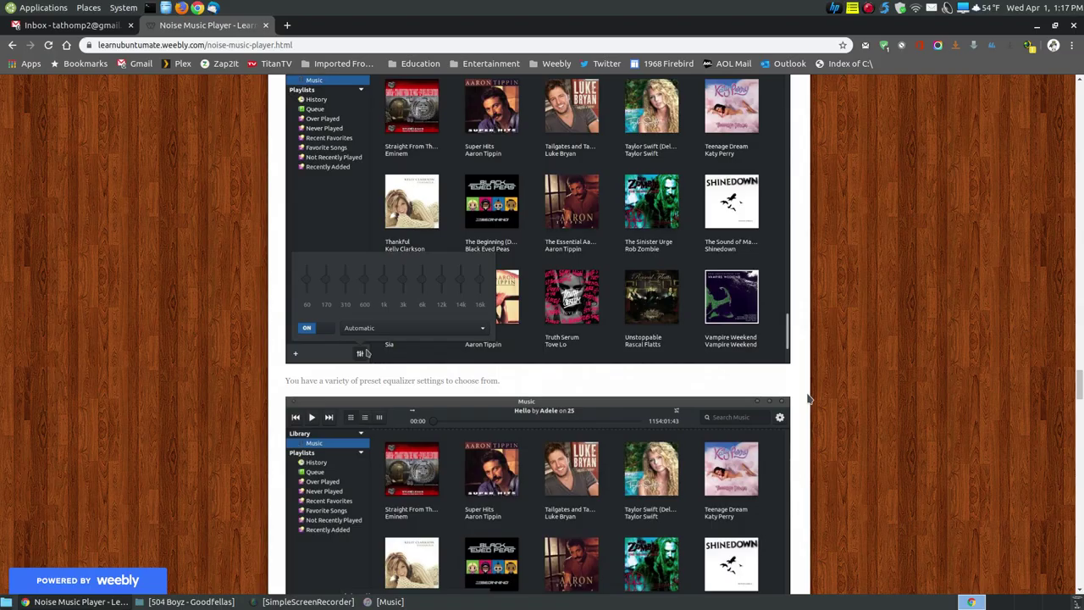
scroll(809, 398, "down", 15)
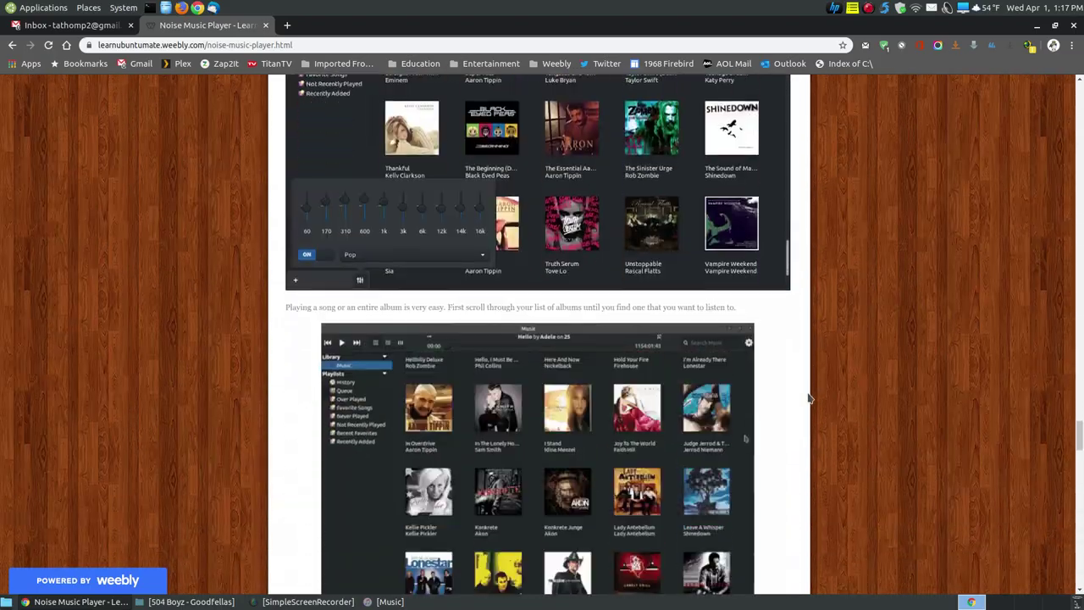
scroll(809, 398, "down", 12)
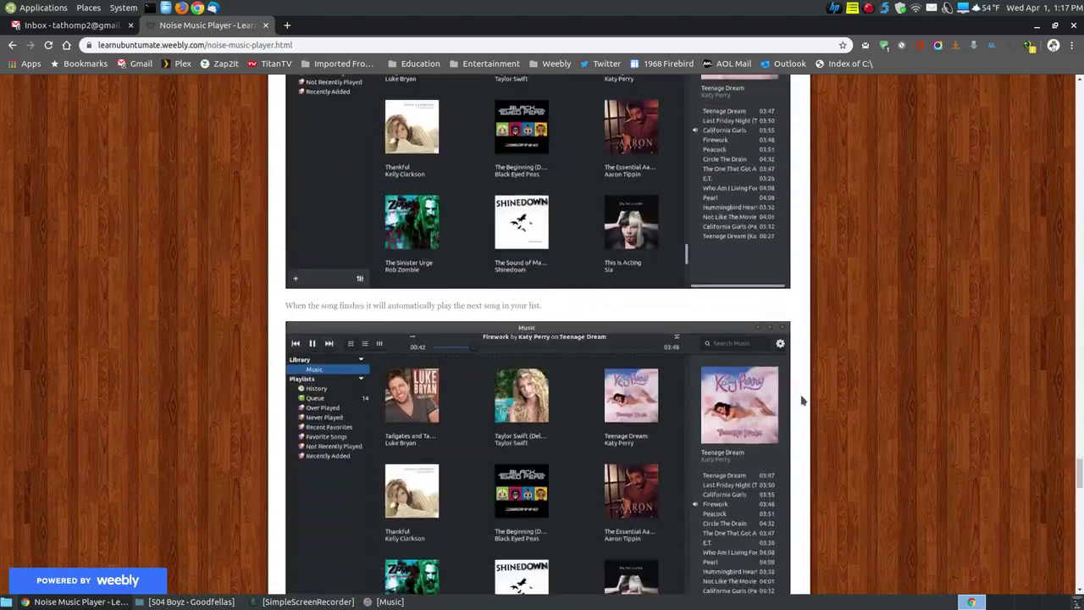
scroll(803, 400, "down", 10)
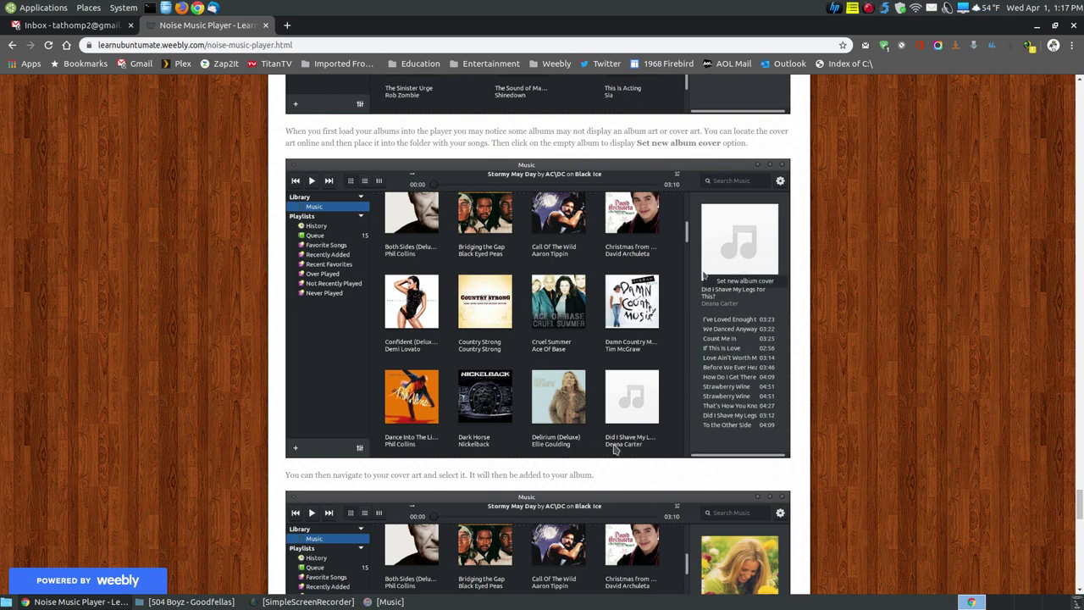
Scroll to the page footer, then back up to the Pinta Resize Image tip.
scroll(837, 327, "down", 5)
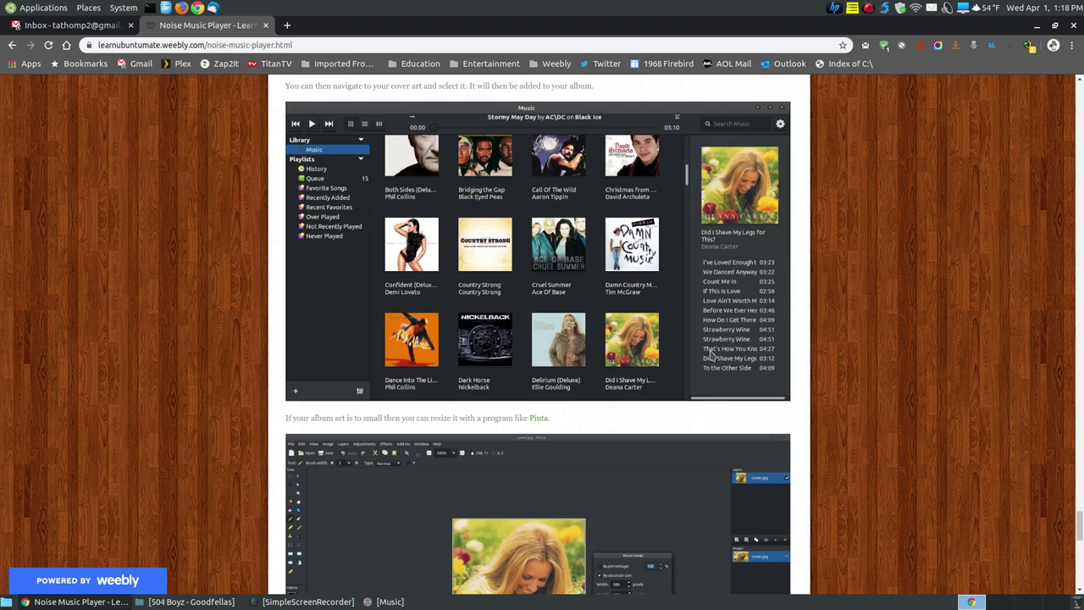
scroll(874, 371, "down", 5)
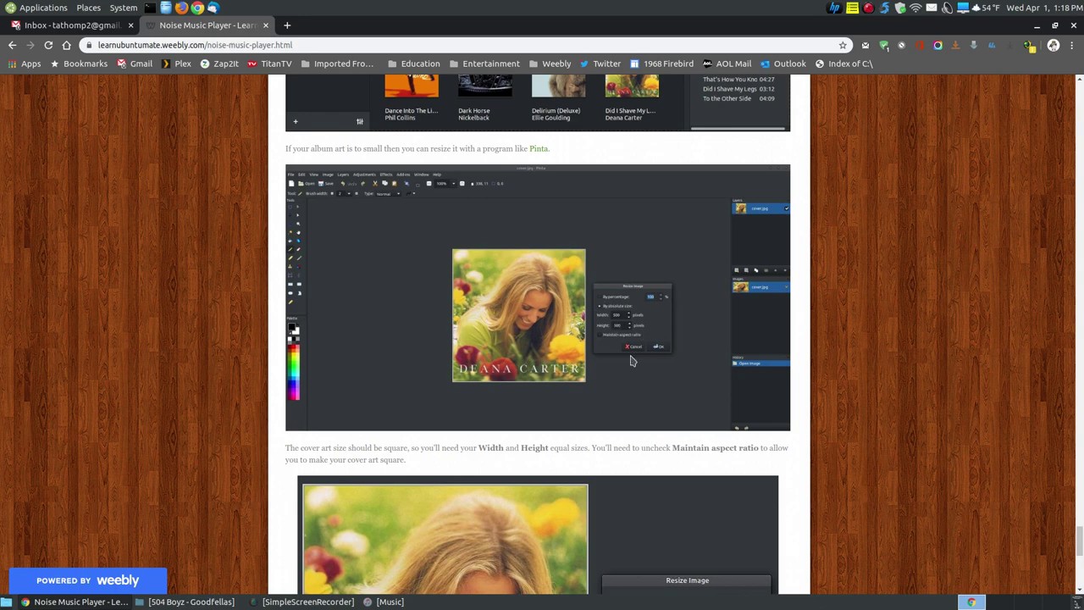
scroll(631, 361, "down", 5)
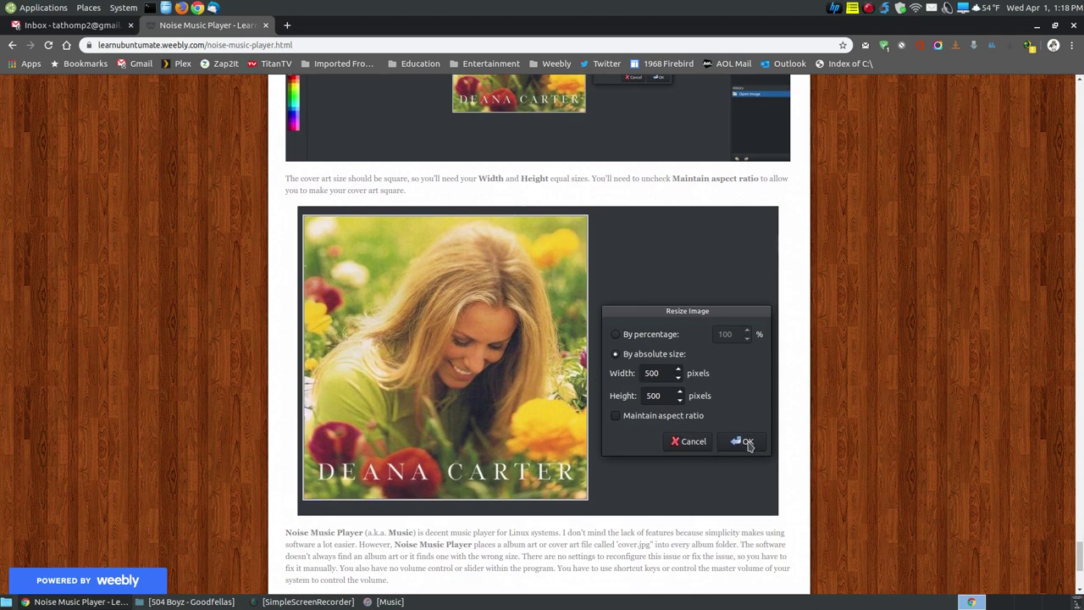
scroll(749, 445, "down", 3)
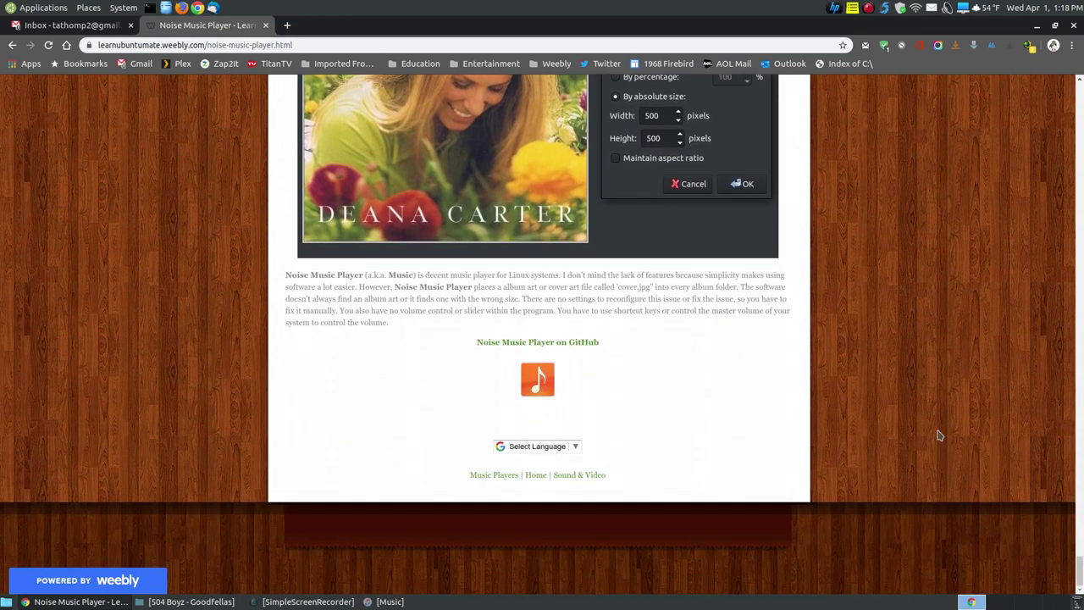
scroll(937, 435, "up", 7)
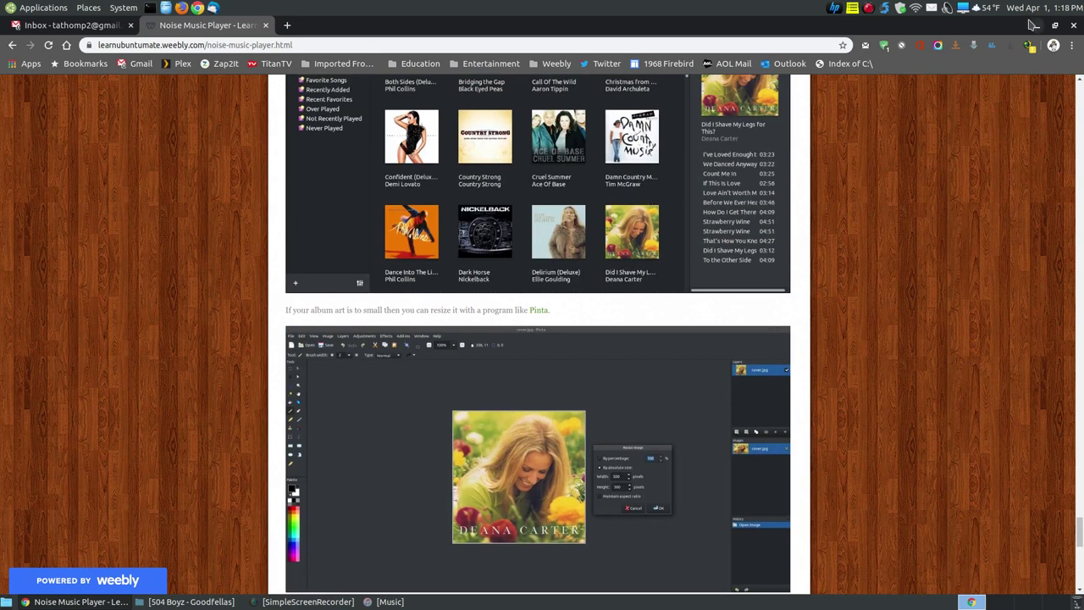
Minimize Chrome, relaunch the Music player from the sound menu, and nudge its window left.
left_click(1039, 26)
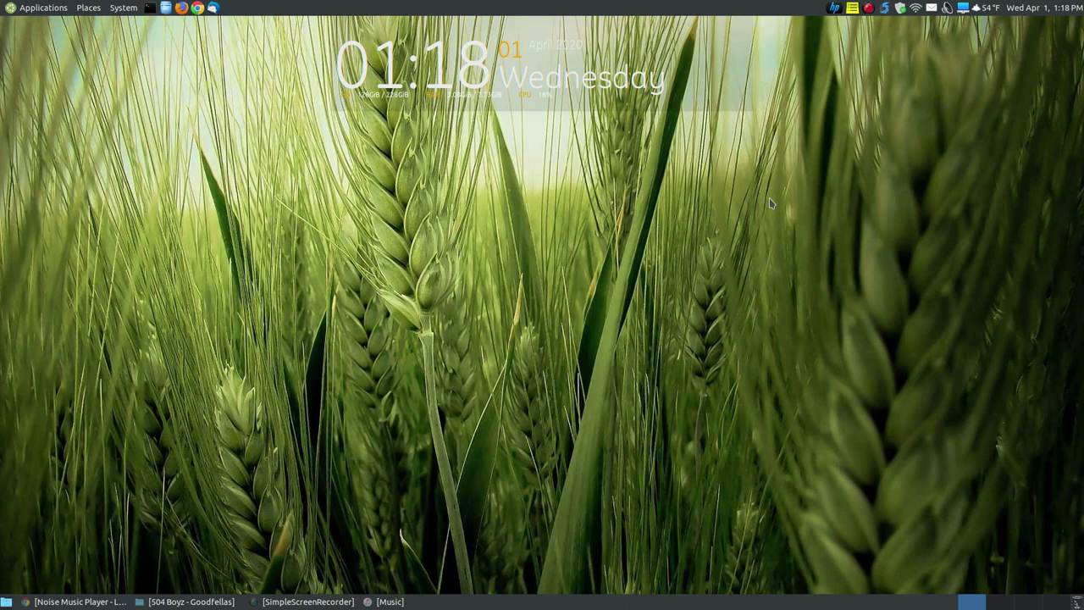
left_click(389, 602)
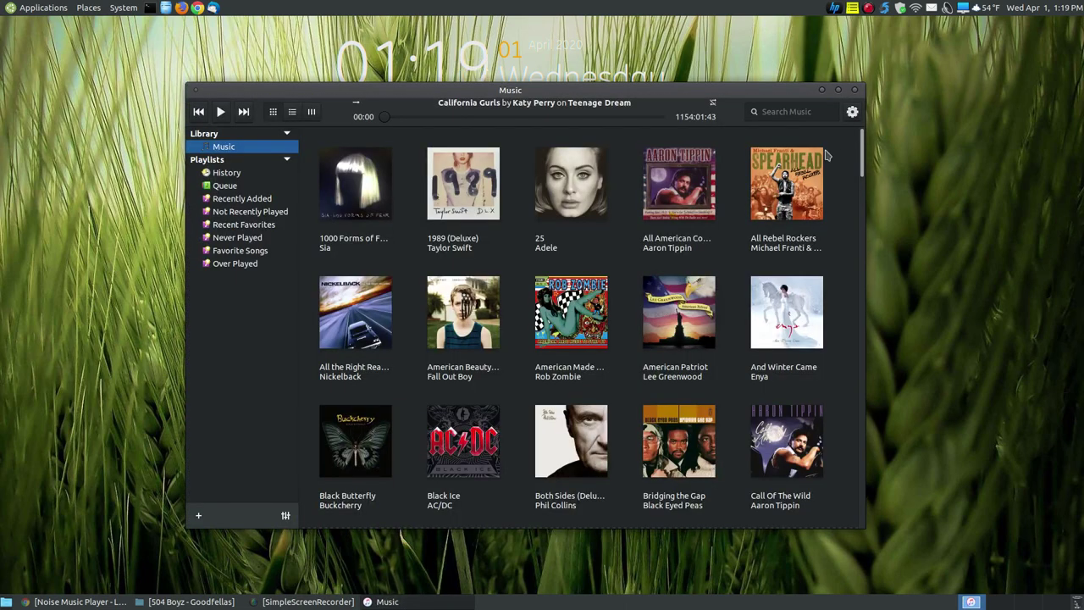
left_click(855, 89)
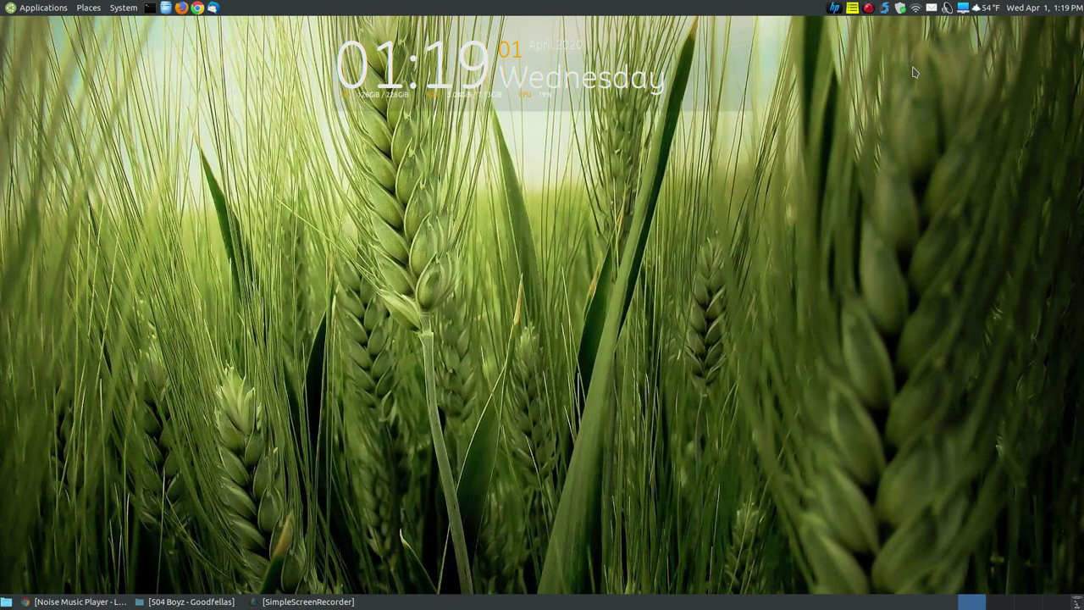
left_click(948, 8)
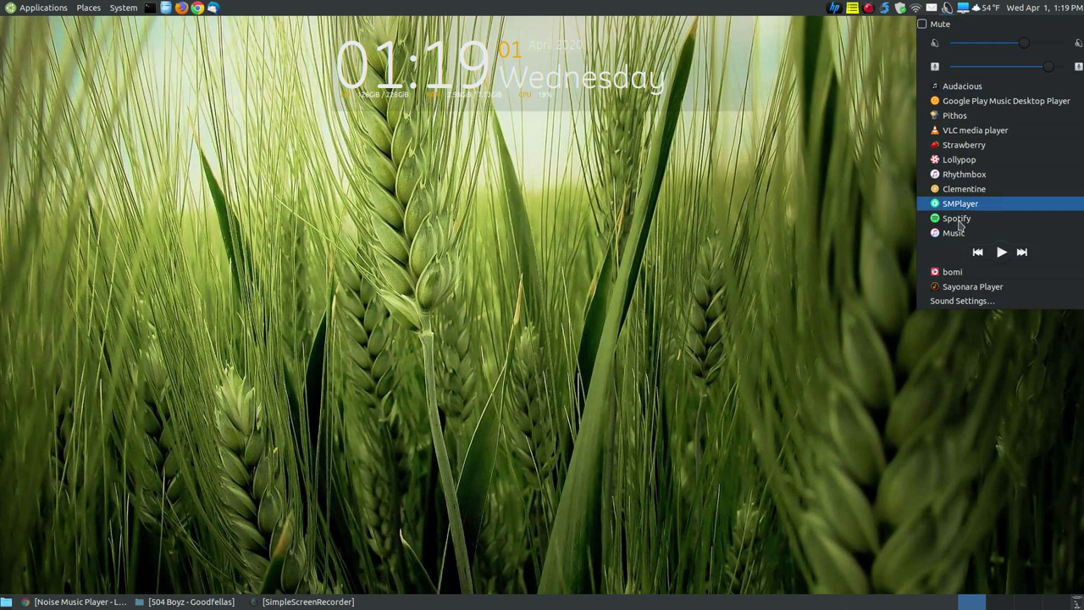
left_click(966, 234)
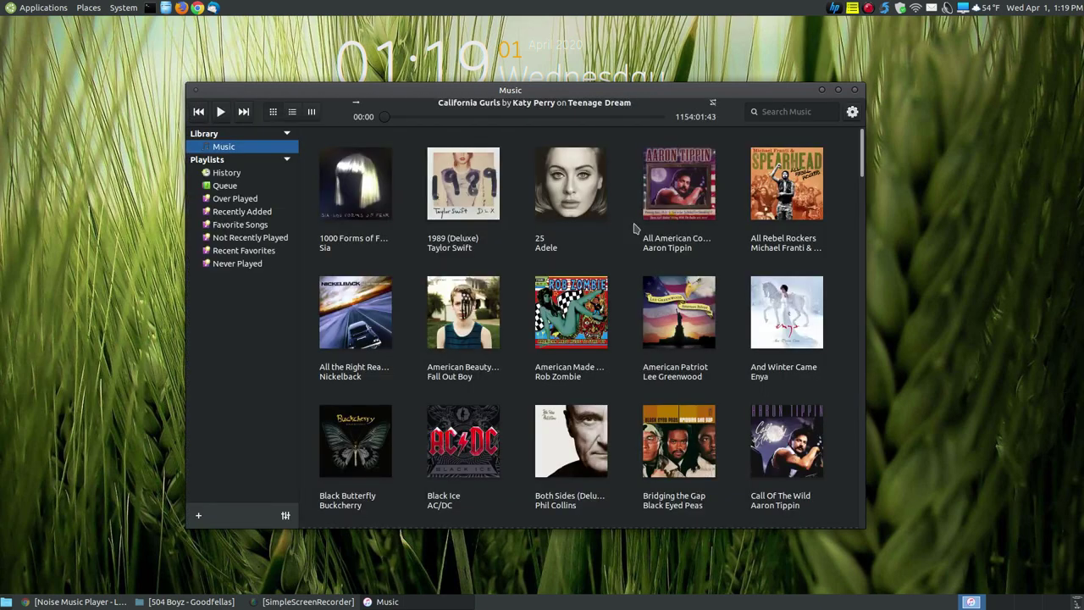
left_click_drag(556, 100, 543, 97)
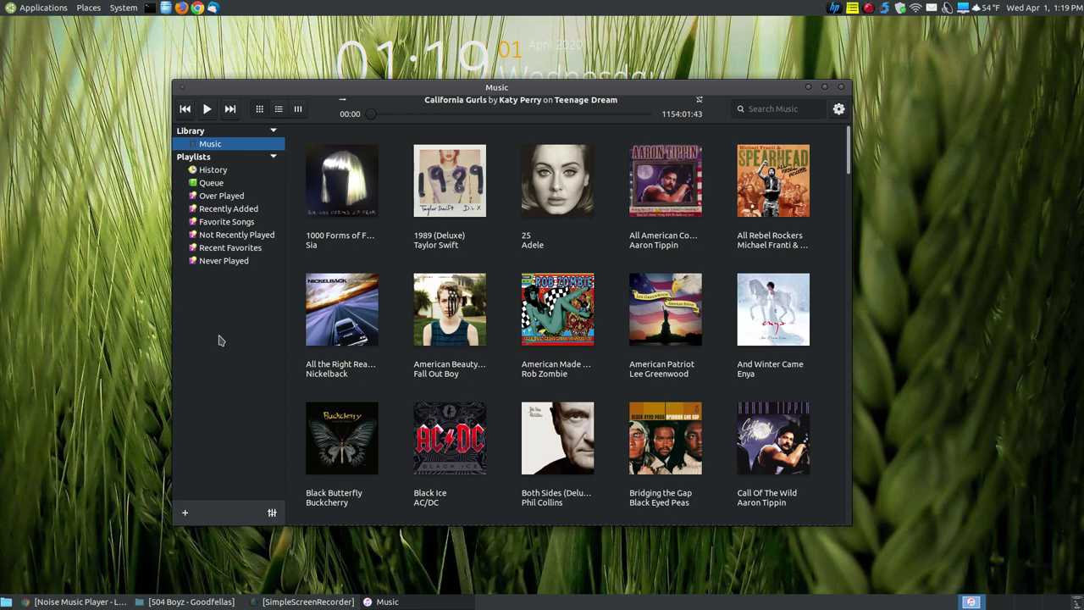
Switch the library between list, column and grid views, ending on the album grid.
left_click(278, 112)
left_click(260, 110)
left_click(297, 116)
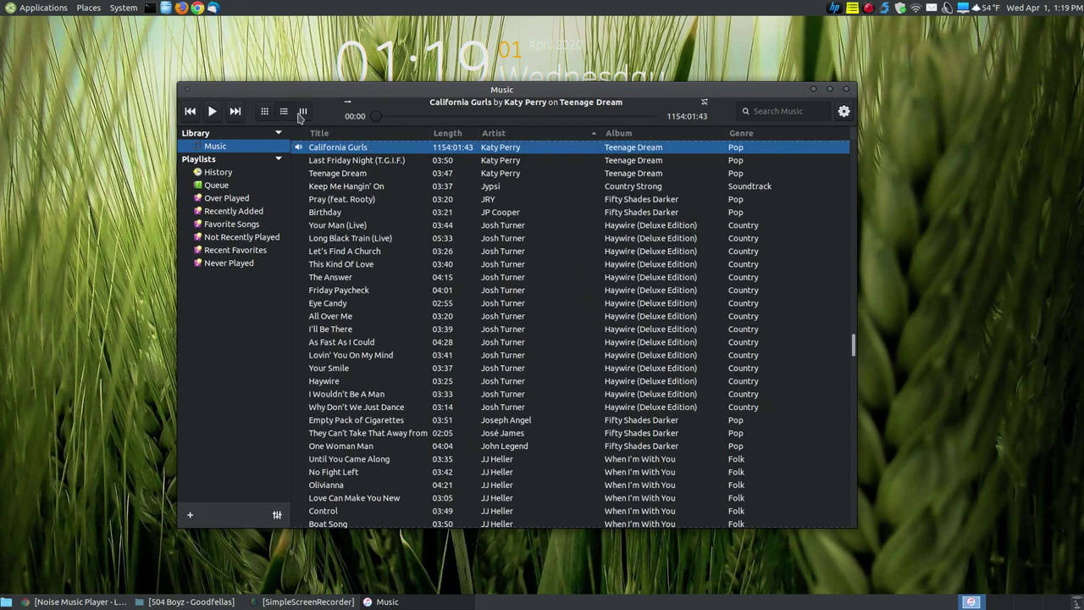
left_click(268, 115)
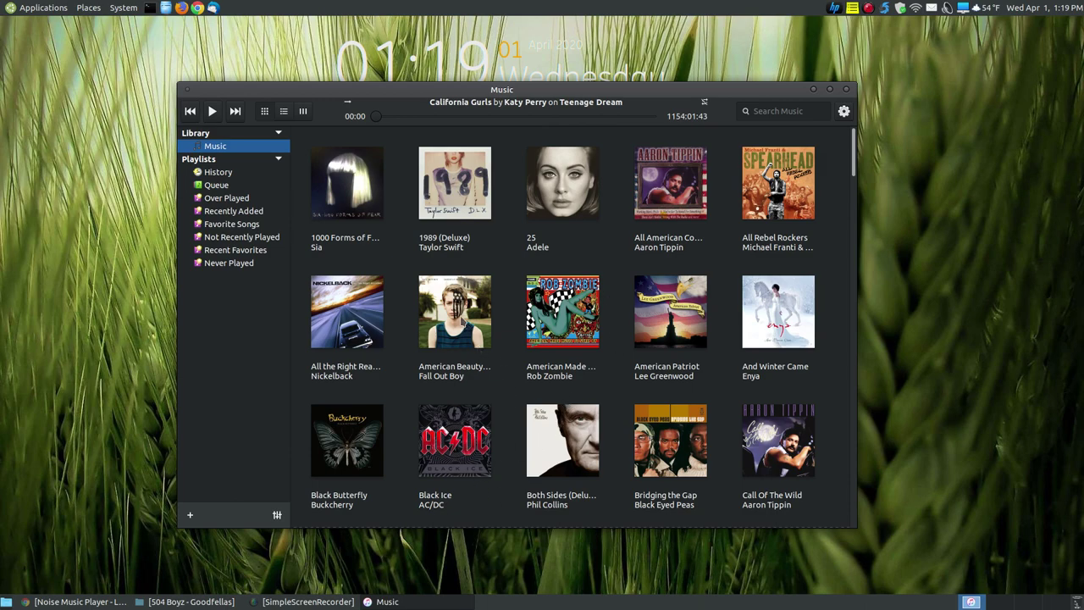
Open the American Beauty / American Psycho album's tracks, then the settings gear menu.
left_click(461, 320)
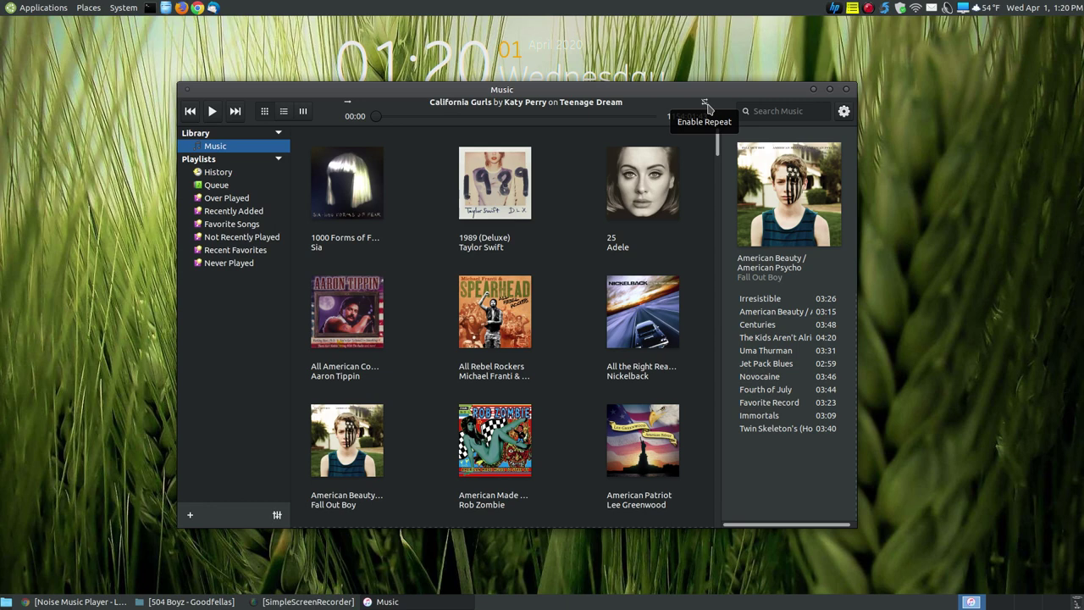
left_click(766, 115)
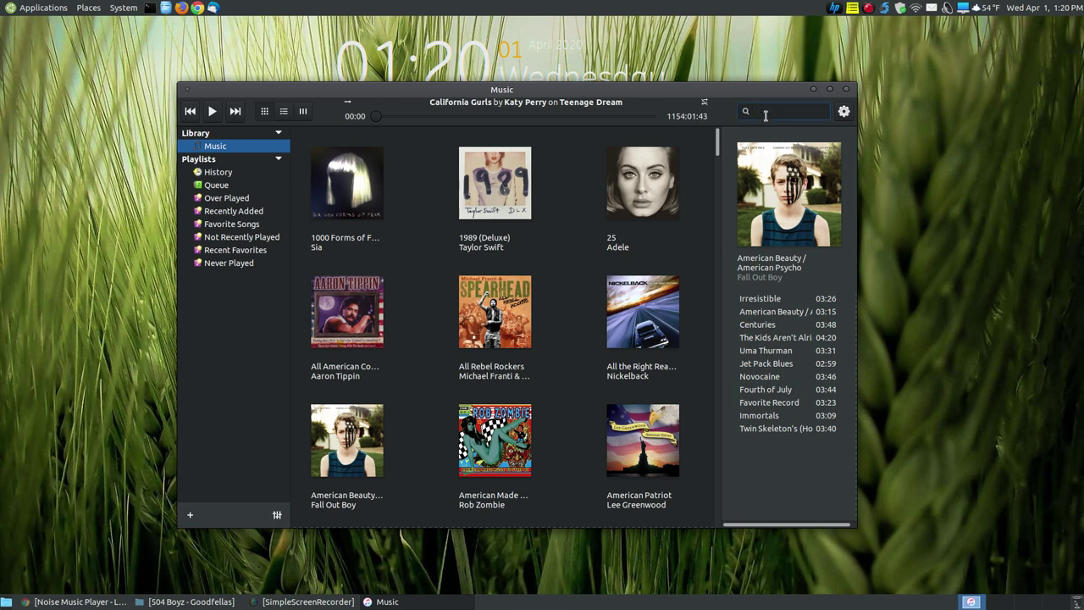
left_click(845, 113)
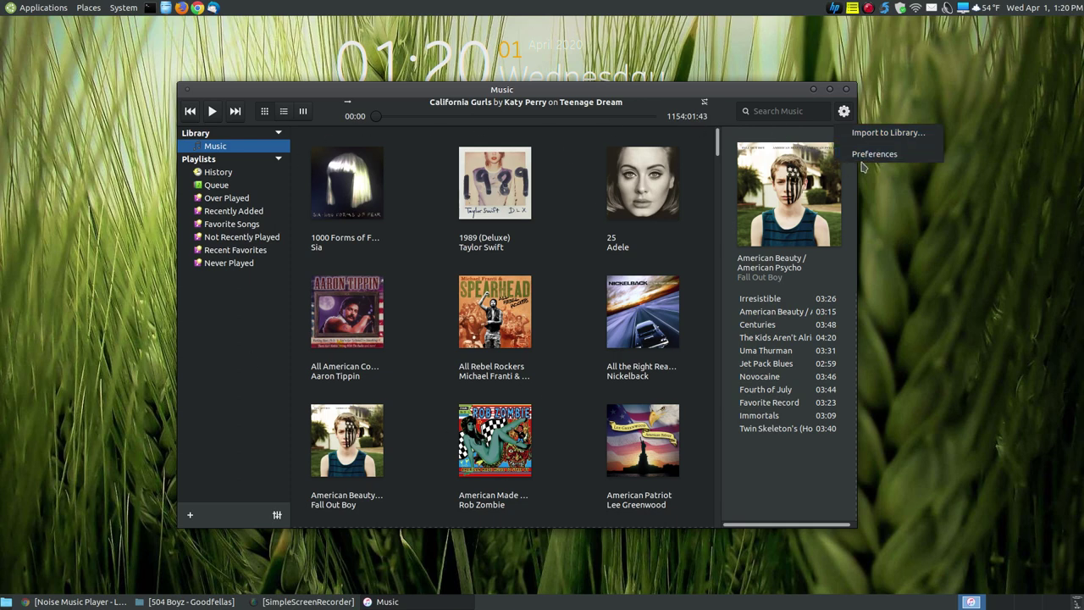
Open Preferences from the gear menu.
left_click(864, 163)
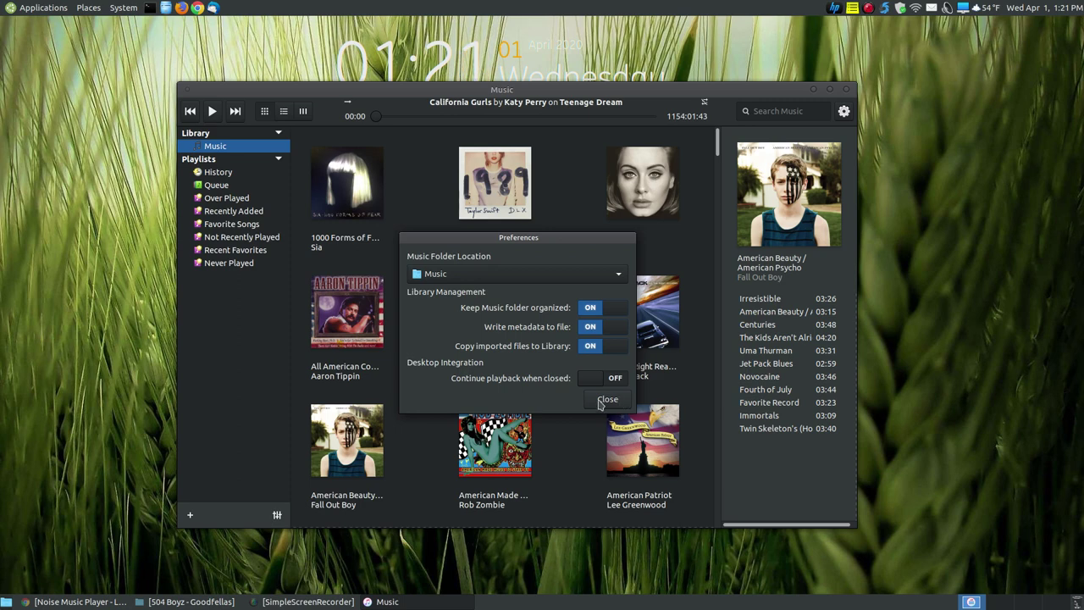
Close the Preferences dialog.
left_click(599, 404)
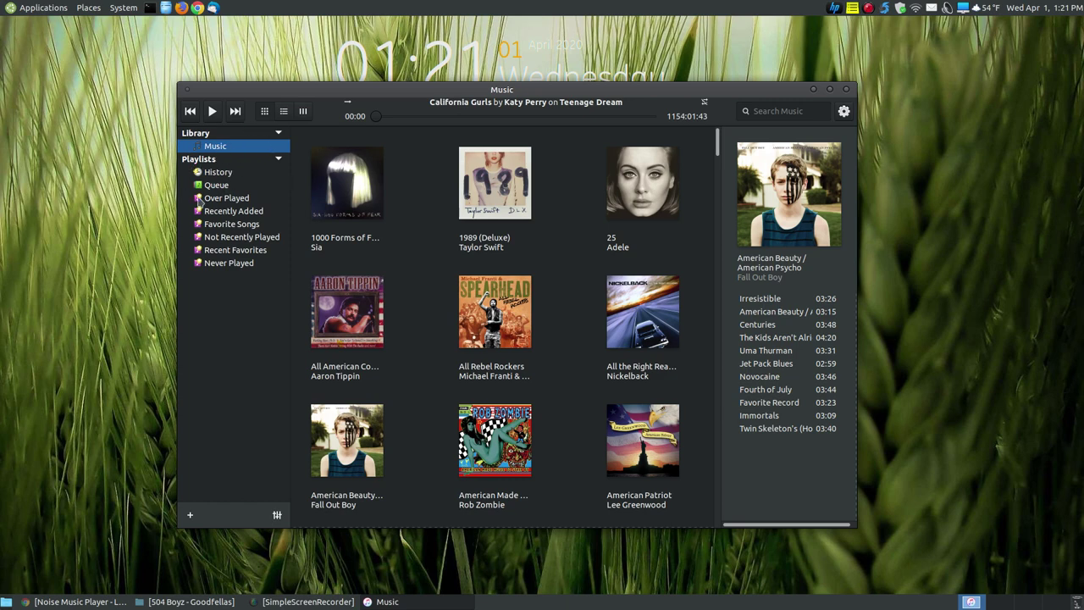
Add a New playlist, remove it, then open the Smart Playlist Editor.
left_click(190, 515)
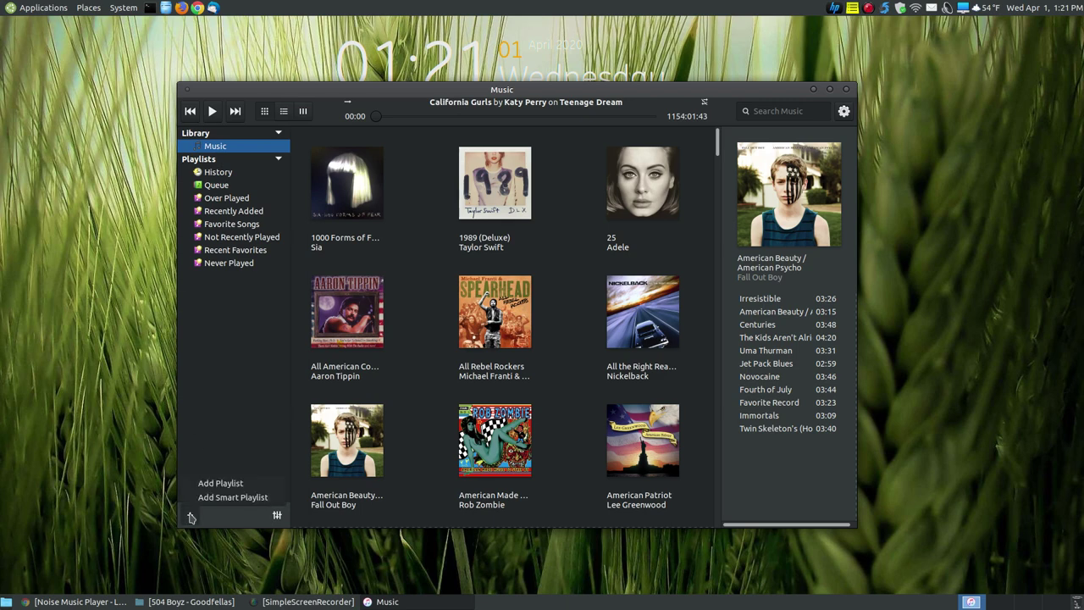
left_click(207, 484)
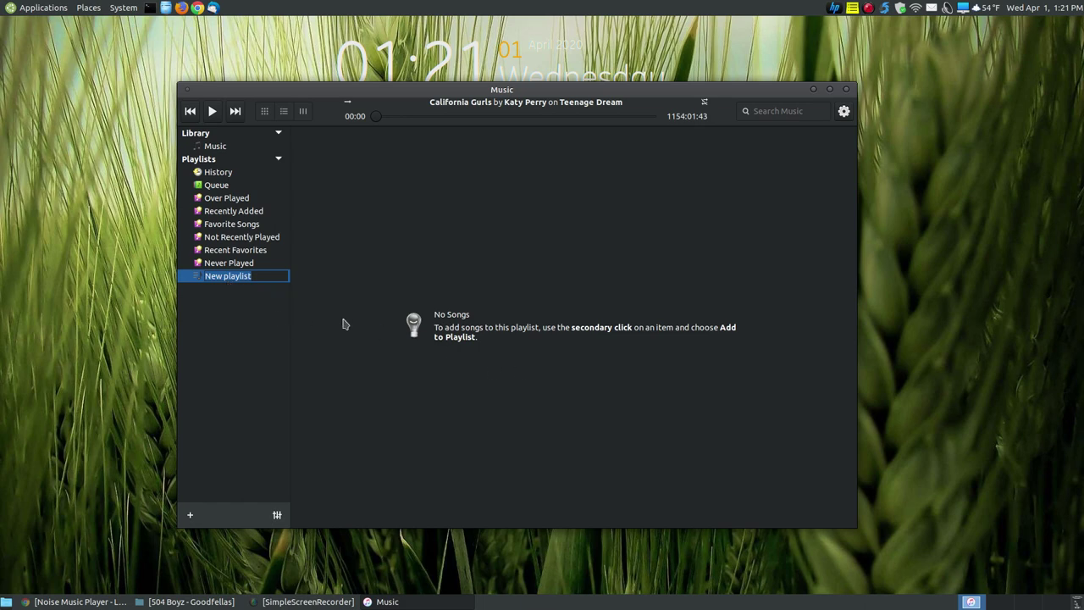
left_click(257, 340)
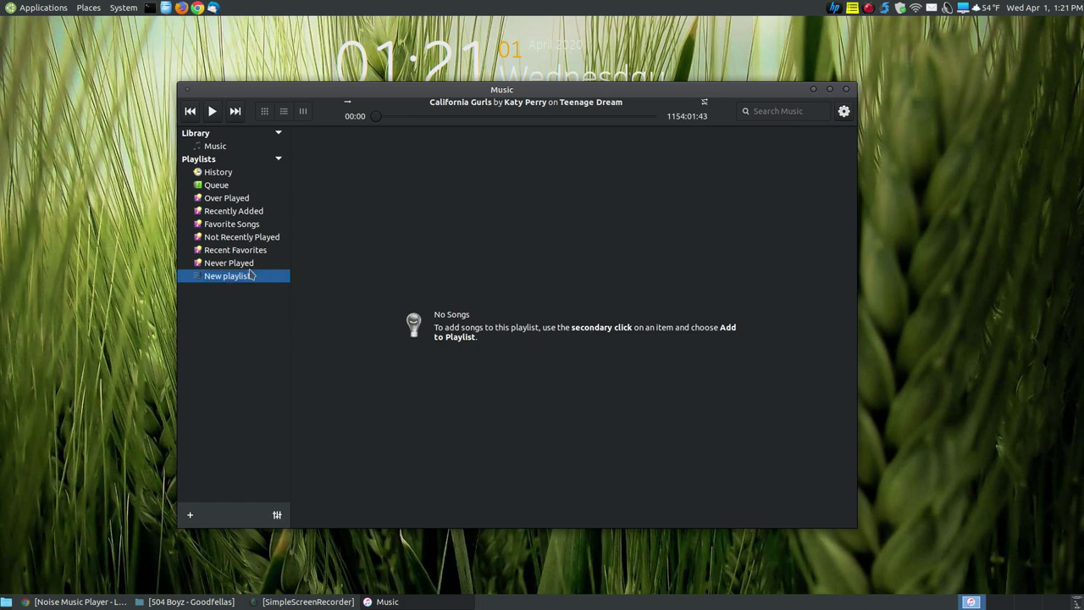
right_click(250, 277)
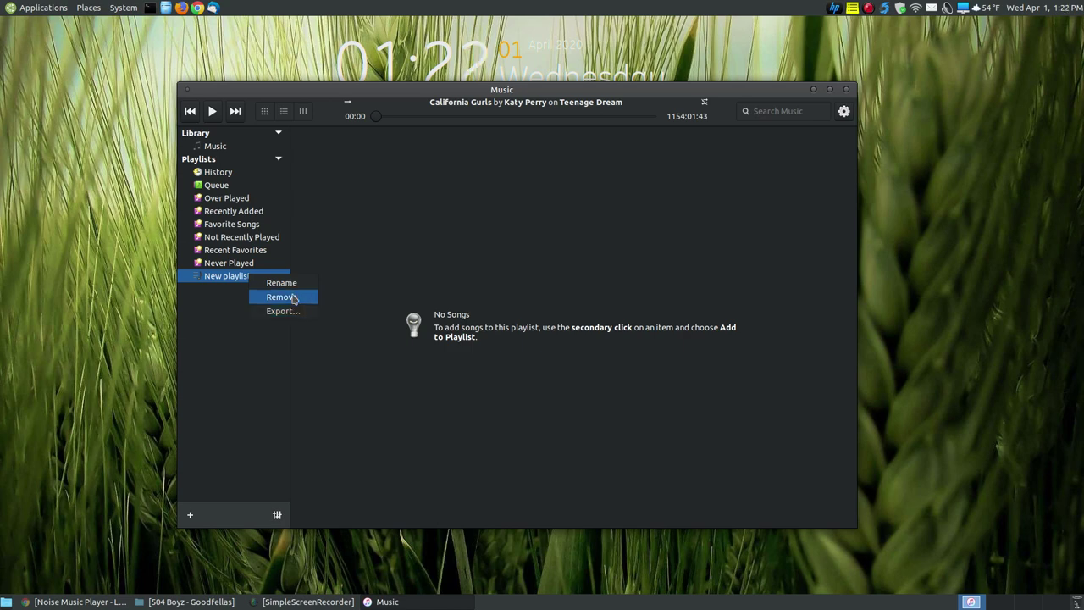
left_click(293, 297)
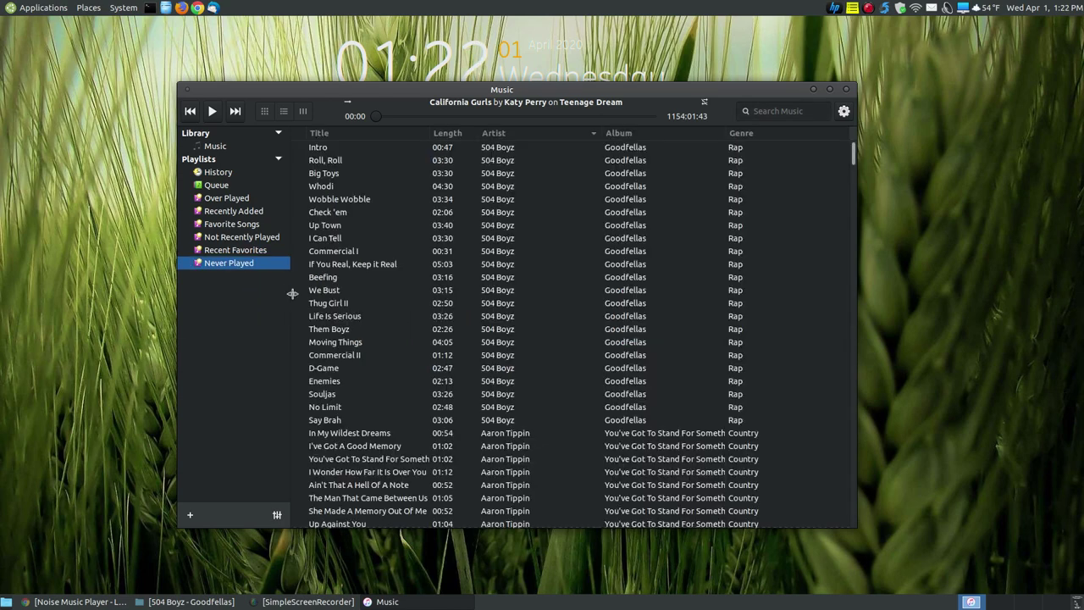
left_click(194, 515)
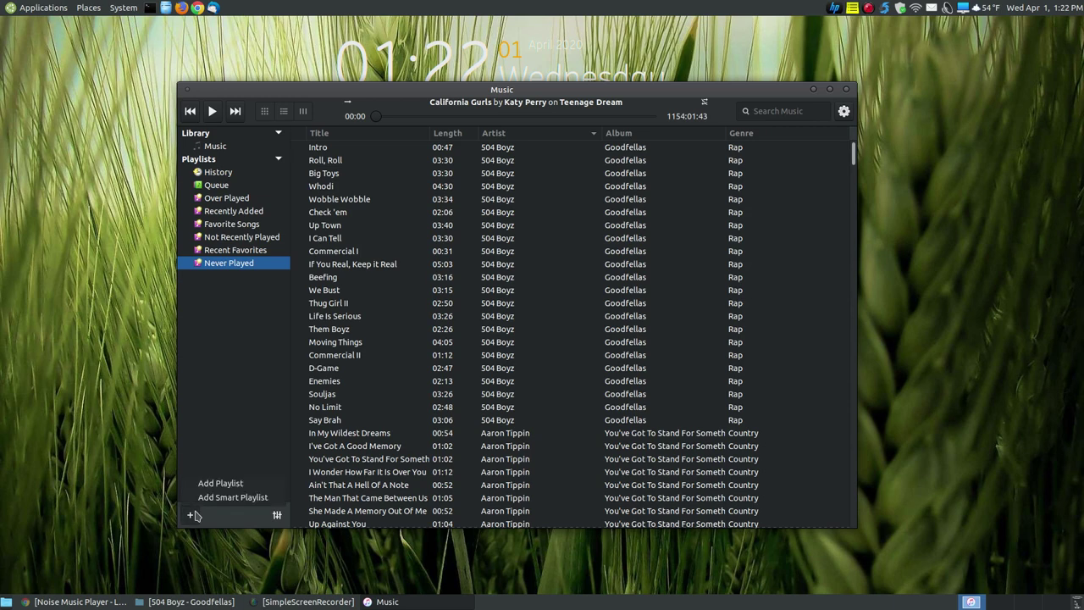
left_click(243, 503)
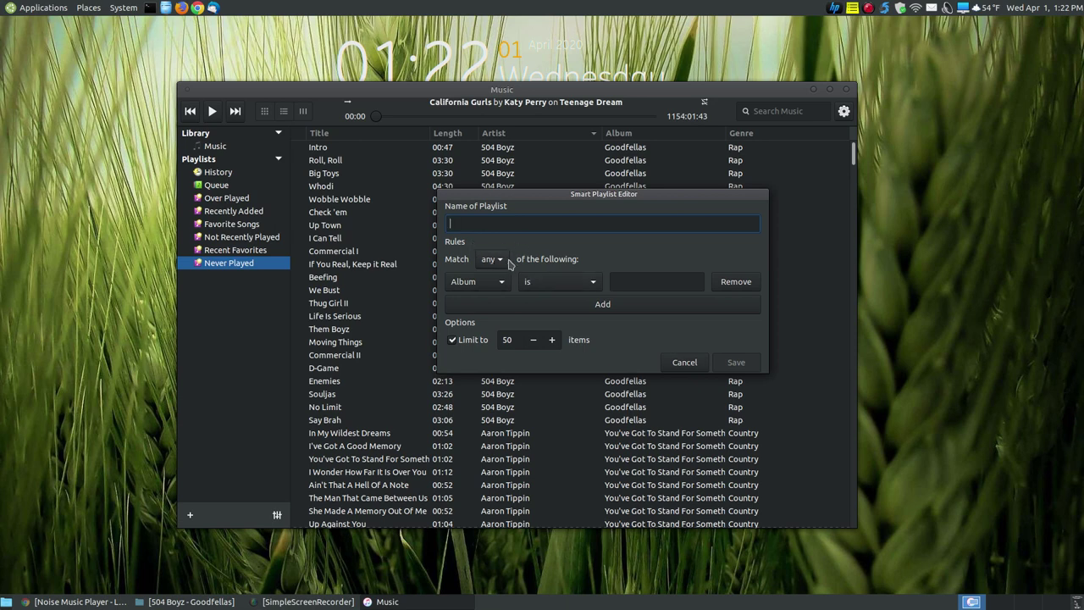
Review the Match, field and condition choices, then cancel the smart playlist and show all Music songs.
left_click(507, 261)
left_click(490, 259)
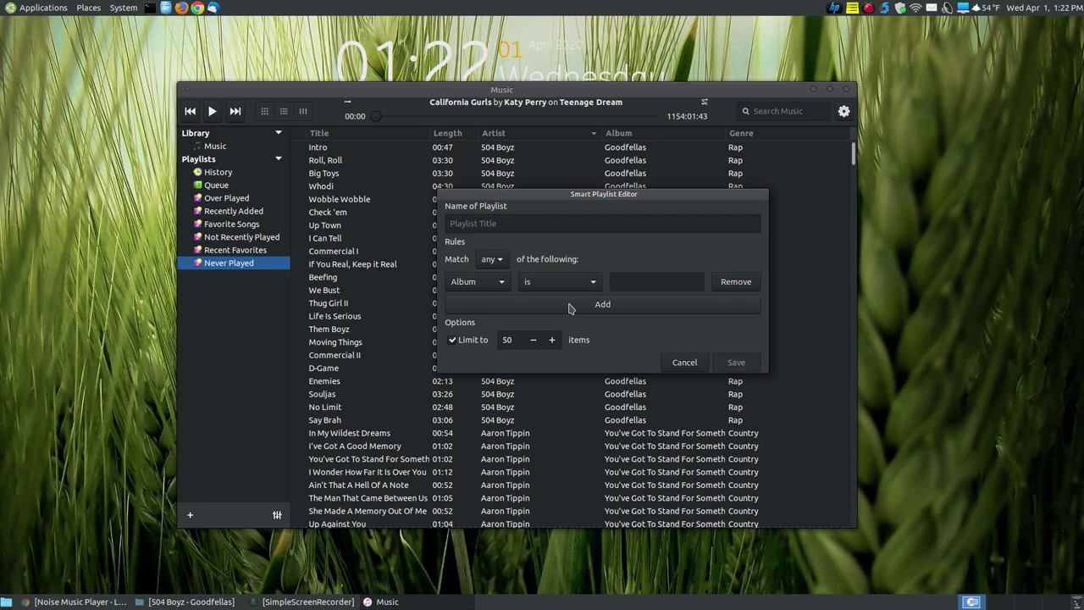
left_click(507, 288)
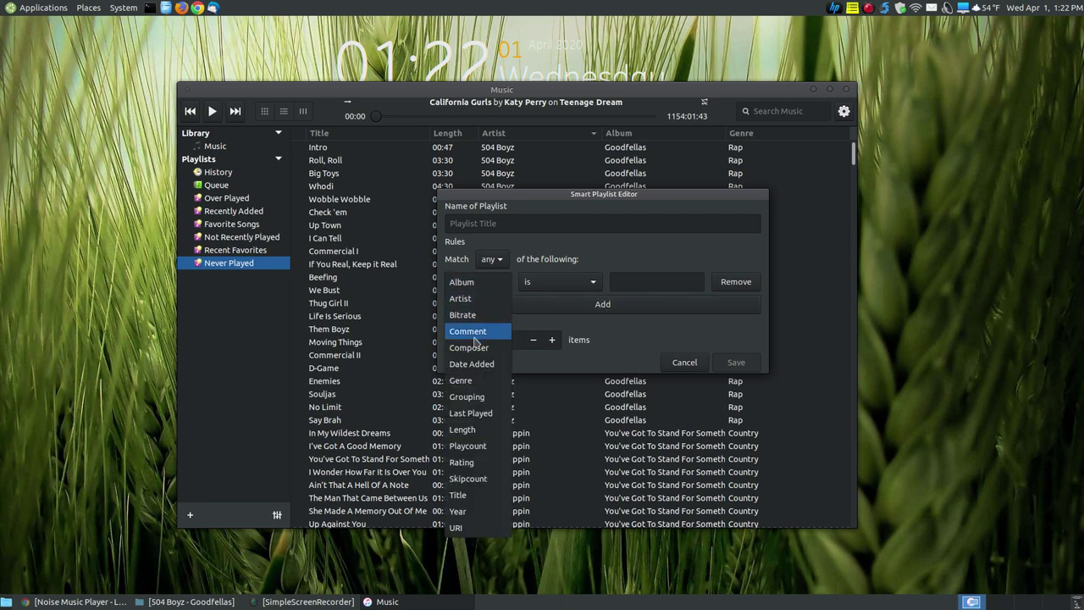
left_click(653, 239)
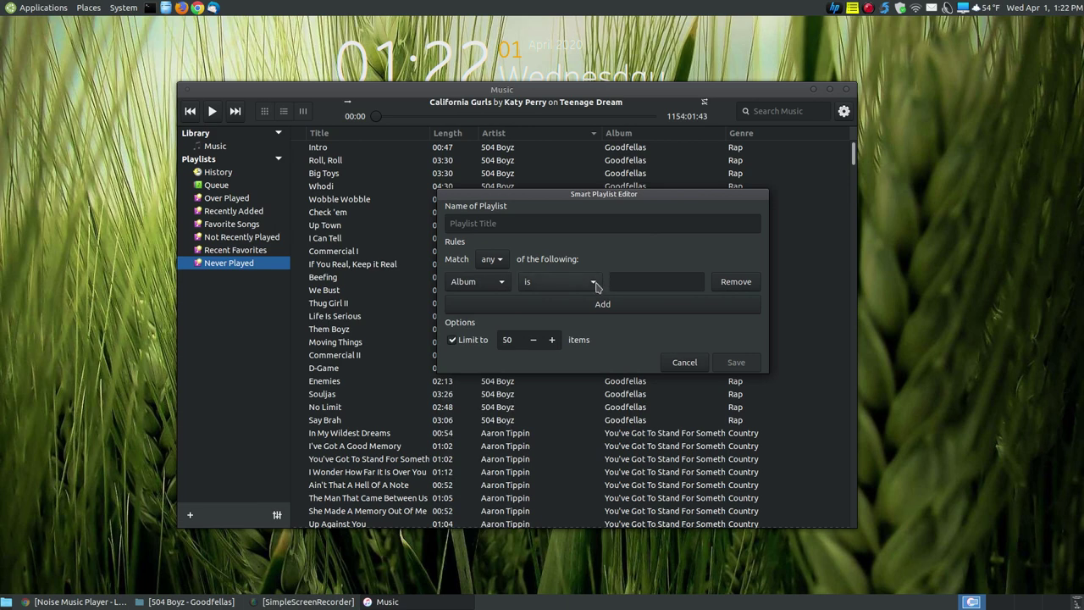
left_click(597, 288)
left_click(612, 255)
left_click(685, 363)
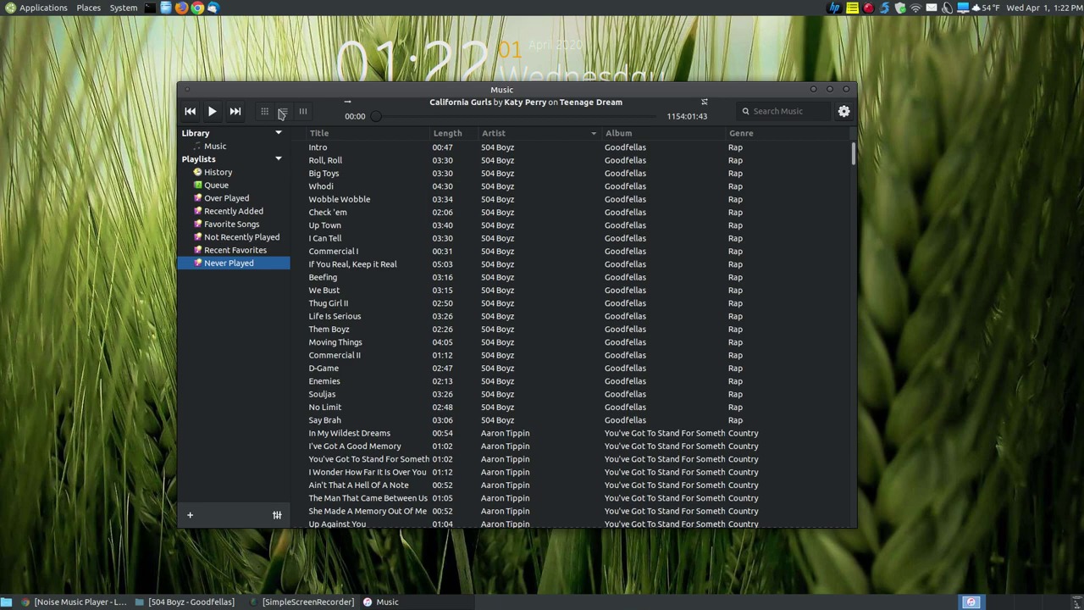
left_click(205, 147)
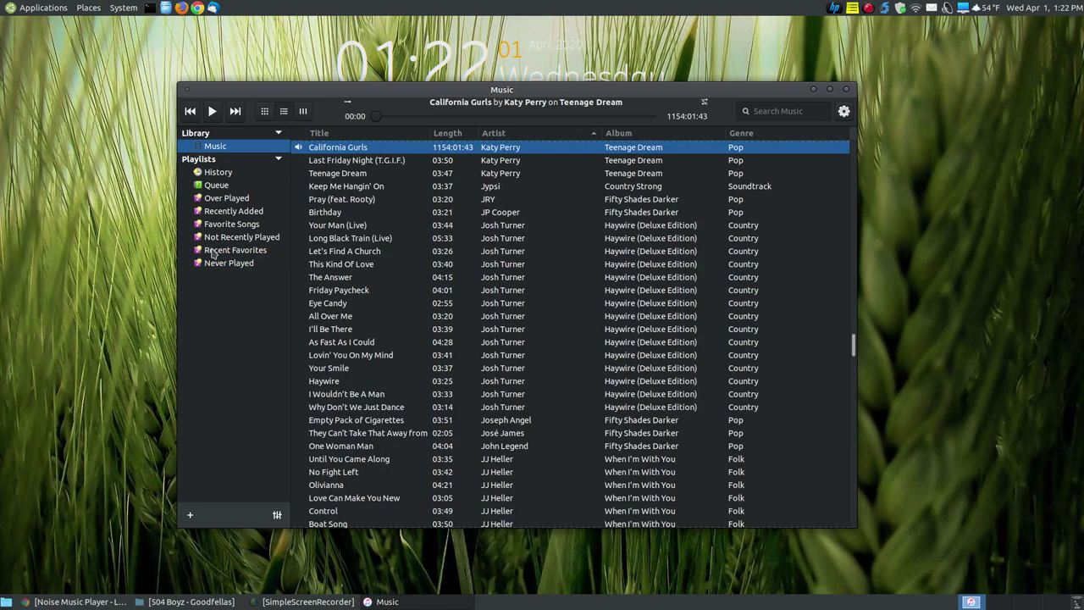
Switch to the album grid and open 504 Boyz's Goodfellas album with its track list.
left_click(264, 115)
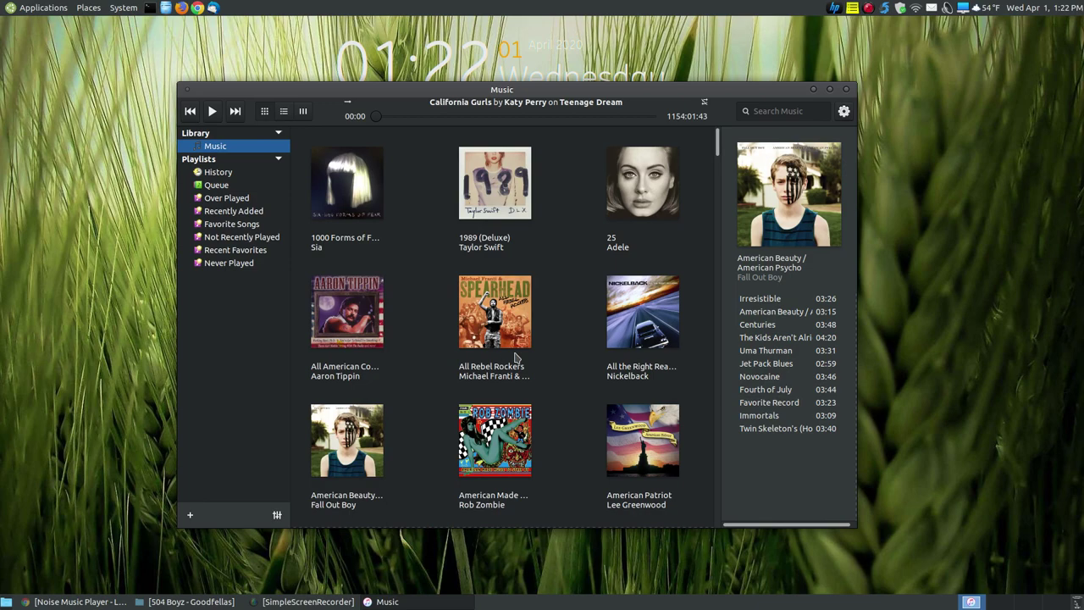
scroll(516, 357, "down", 5)
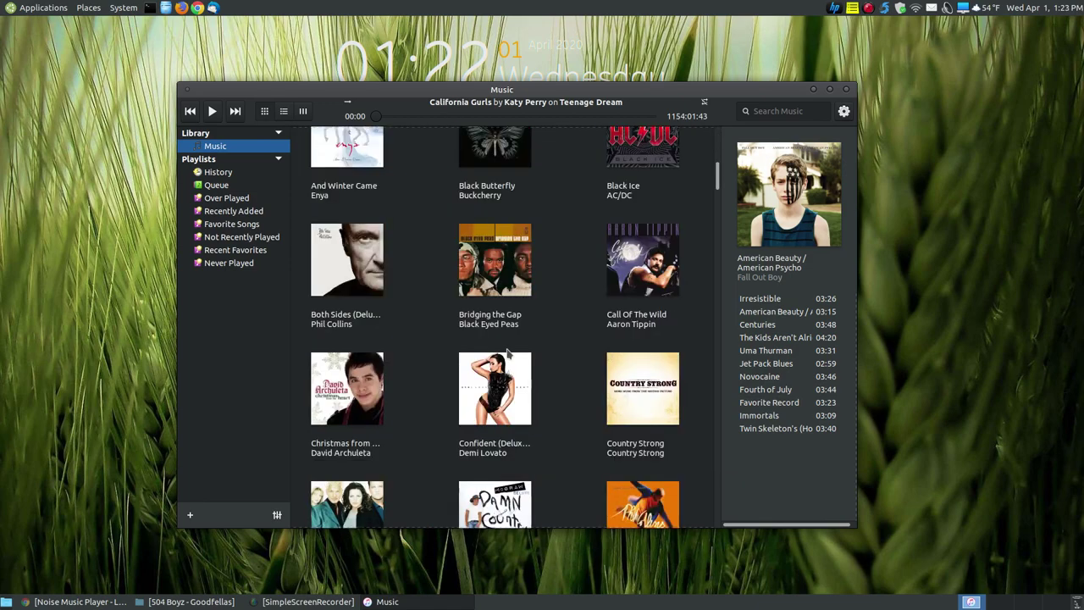
scroll(507, 353, "down", 4)
scroll(507, 353, "down", 2)
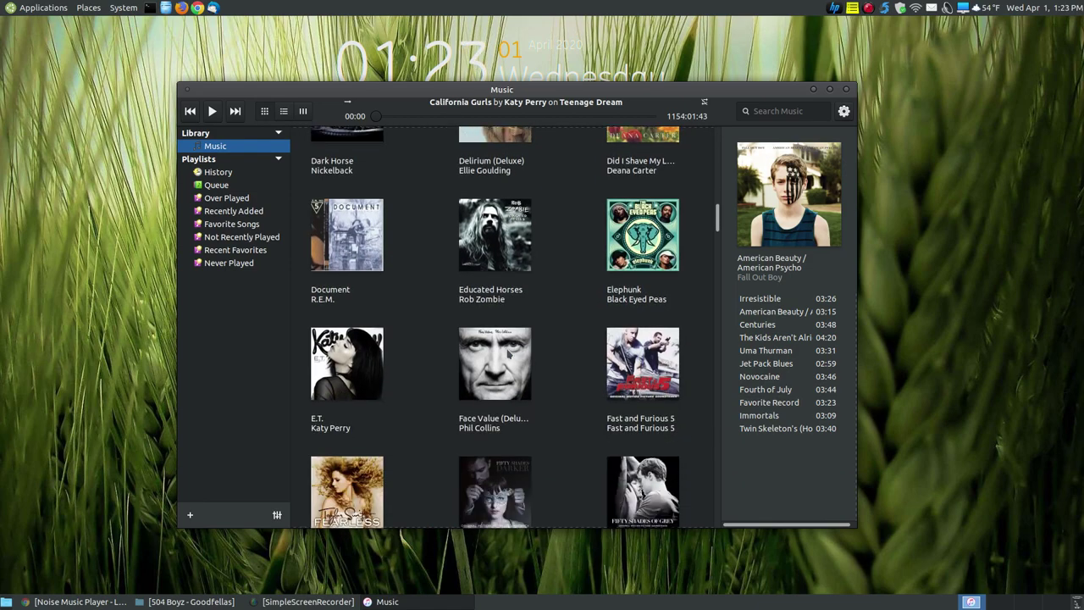
scroll(509, 355, "down", 7)
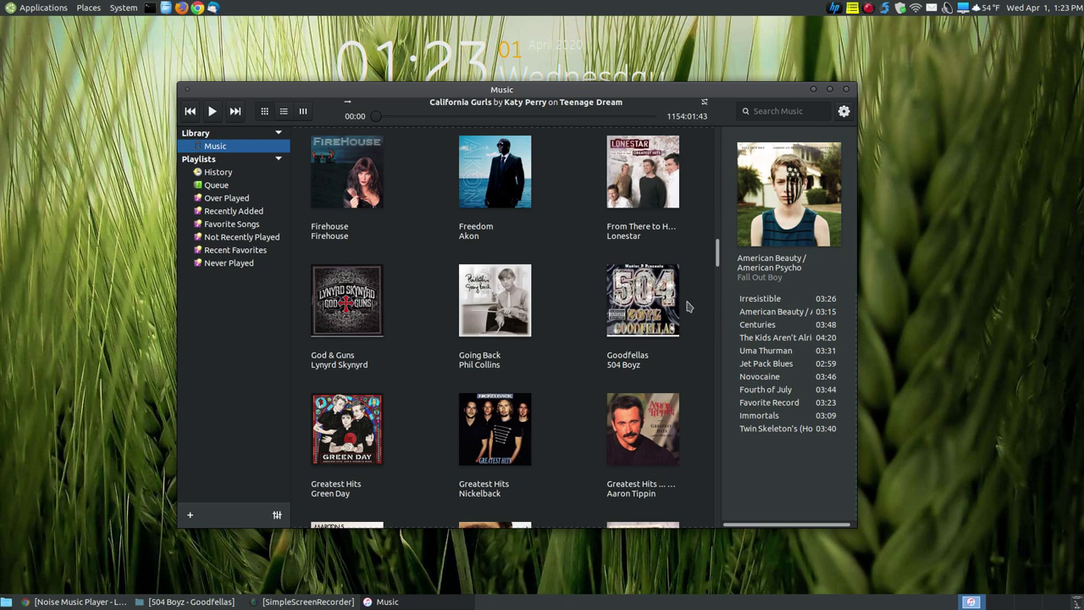
left_click(643, 300)
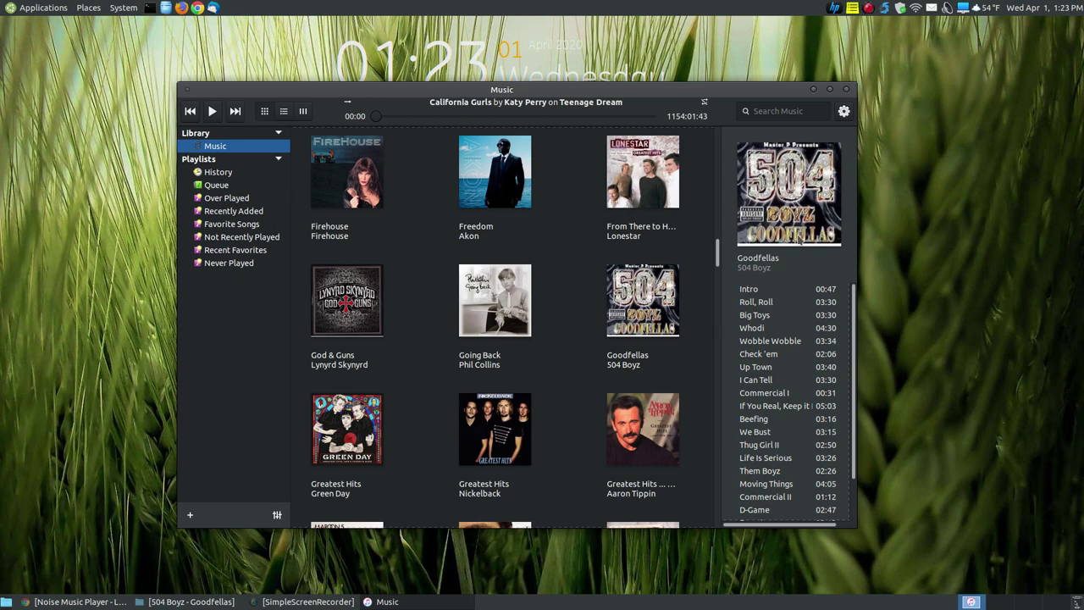
Raise the 504 Boyz - Goodfellas folder and view cover.jpg at full size.
left_click(185, 602)
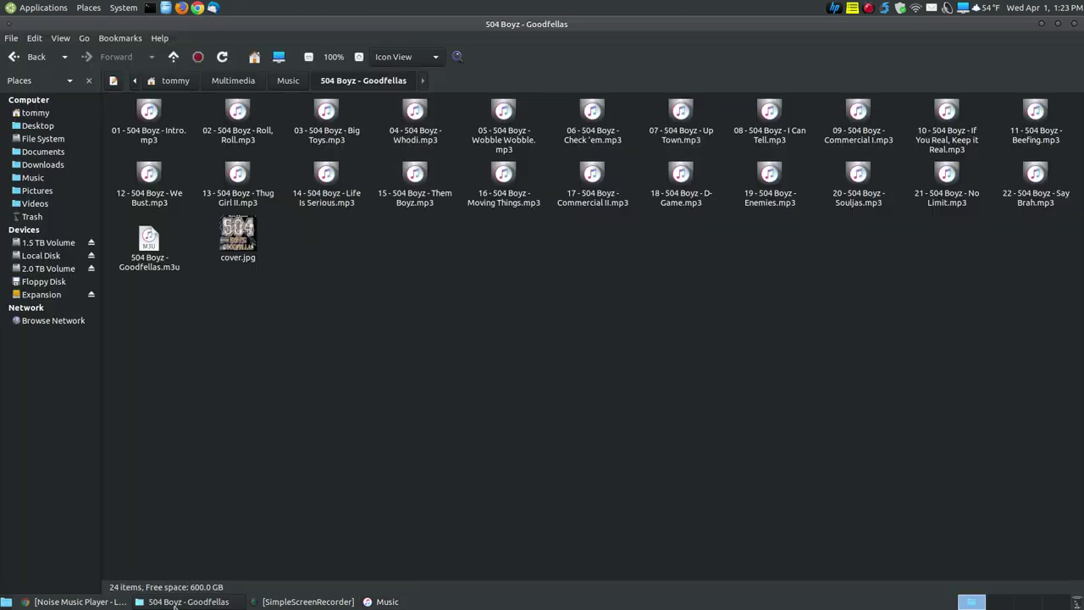
left_click(241, 236)
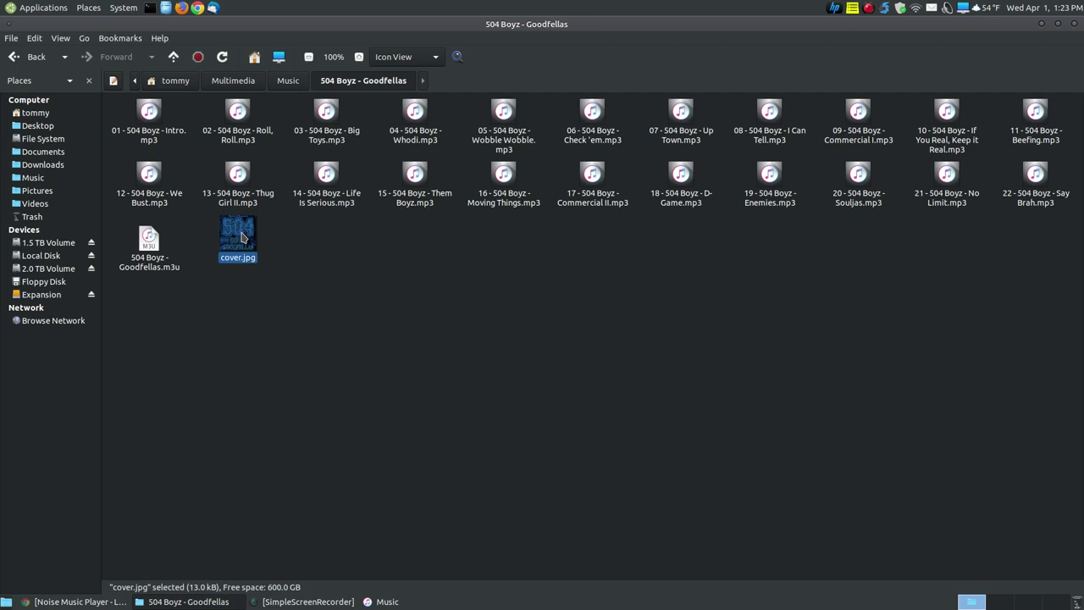
double_click(241, 236)
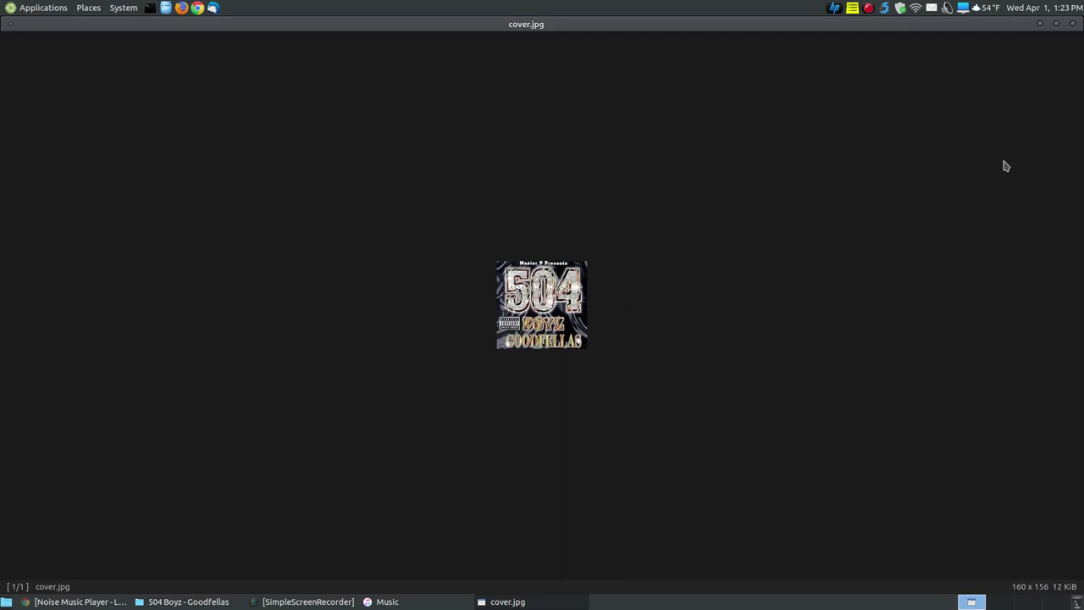
left_click(1073, 24)
Bring the music player forward, then return to the folder and select cover.jpg.
left_click(308, 602)
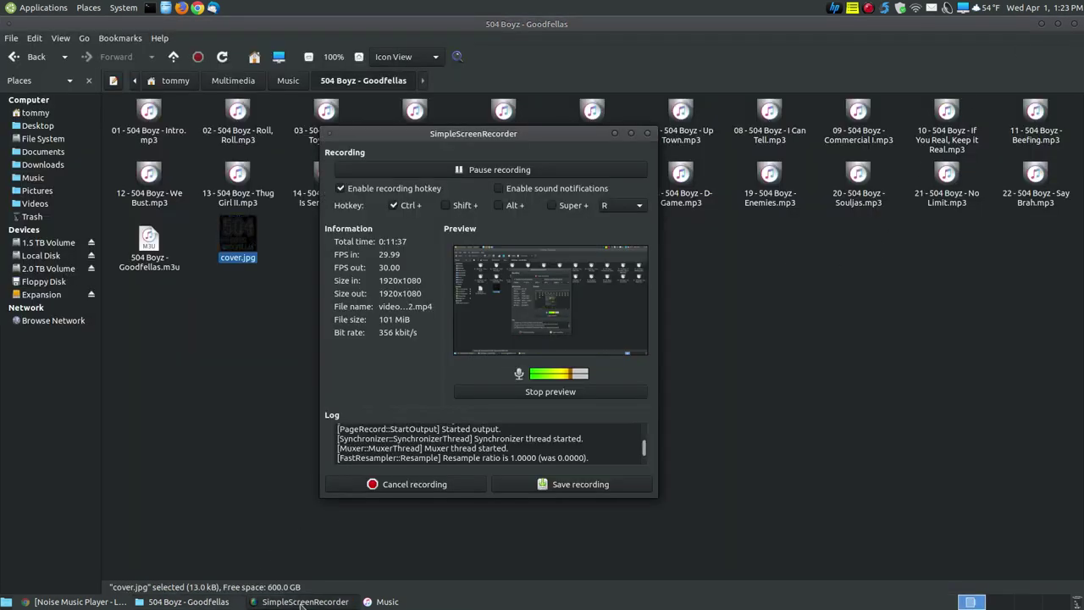
left_click(339, 603)
left_click(377, 603)
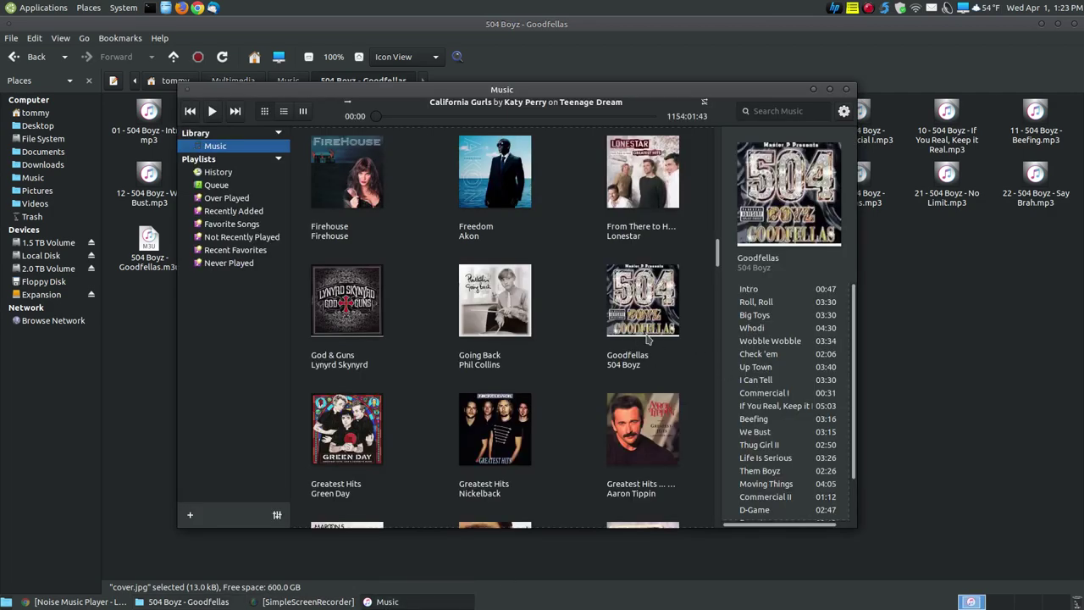
left_click(939, 381)
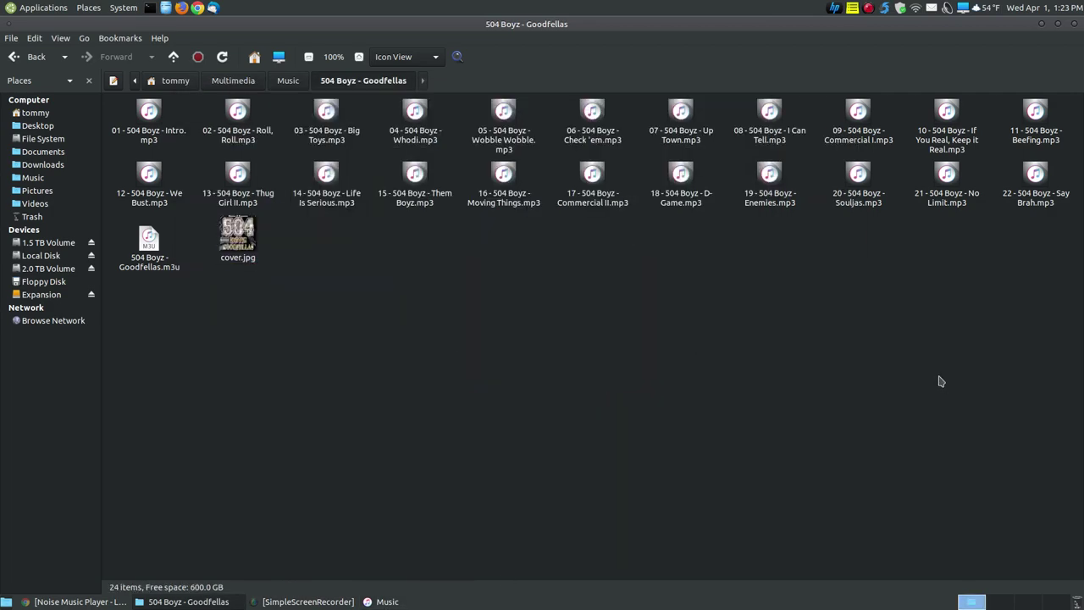
left_click(239, 237)
Open cover.jpg in the Pinta image editor.
right_click(241, 242)
mouse_move(309, 263)
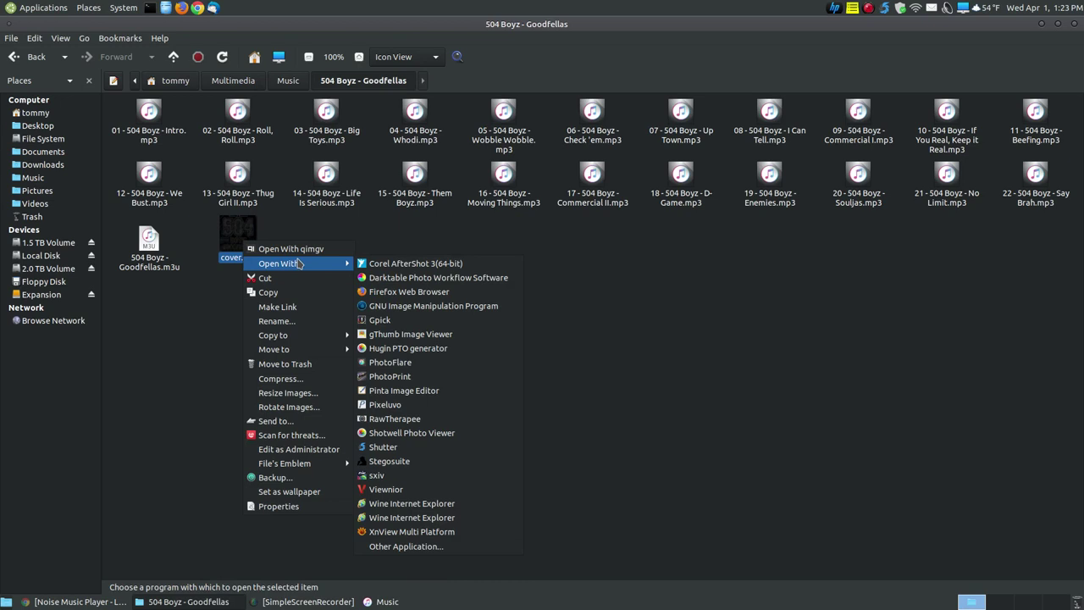
left_click(419, 392)
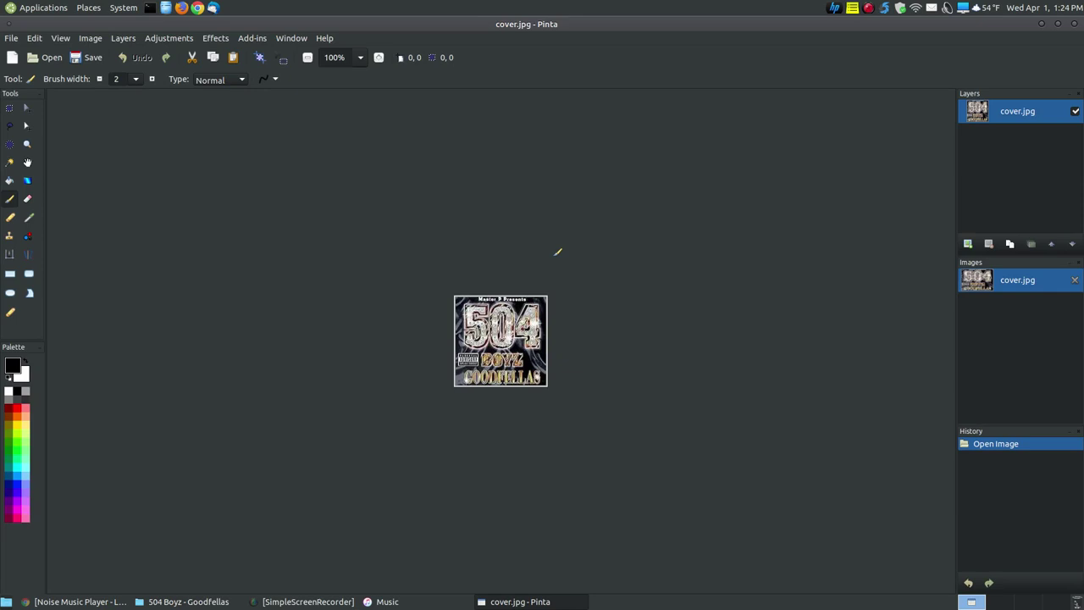
Resize the image to 160 × 160 pixels by absolute size and save it as JPEG quality 85.
left_click(91, 38)
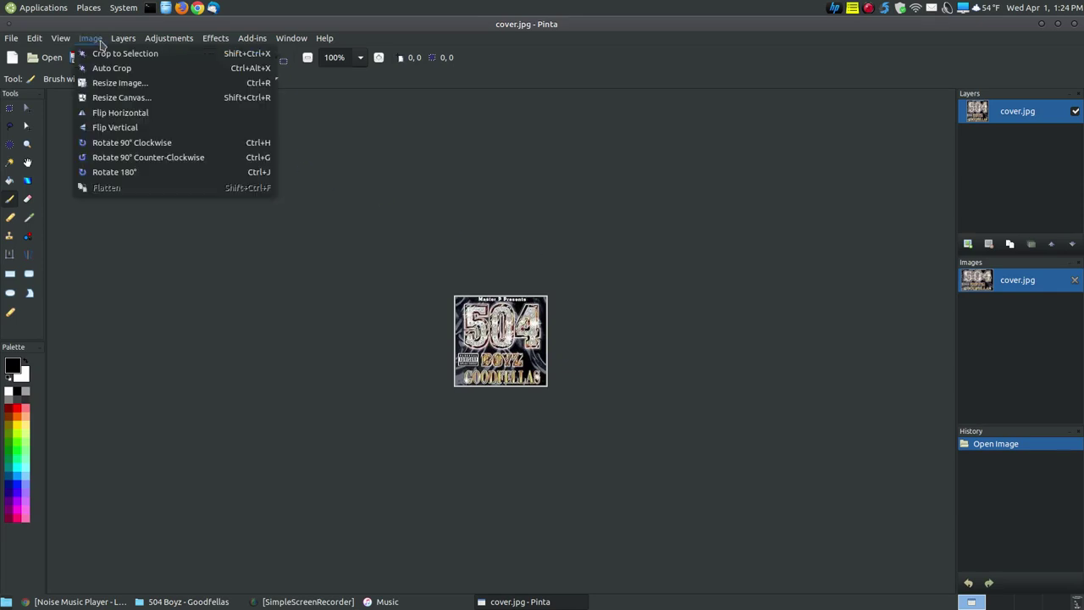
left_click(130, 84)
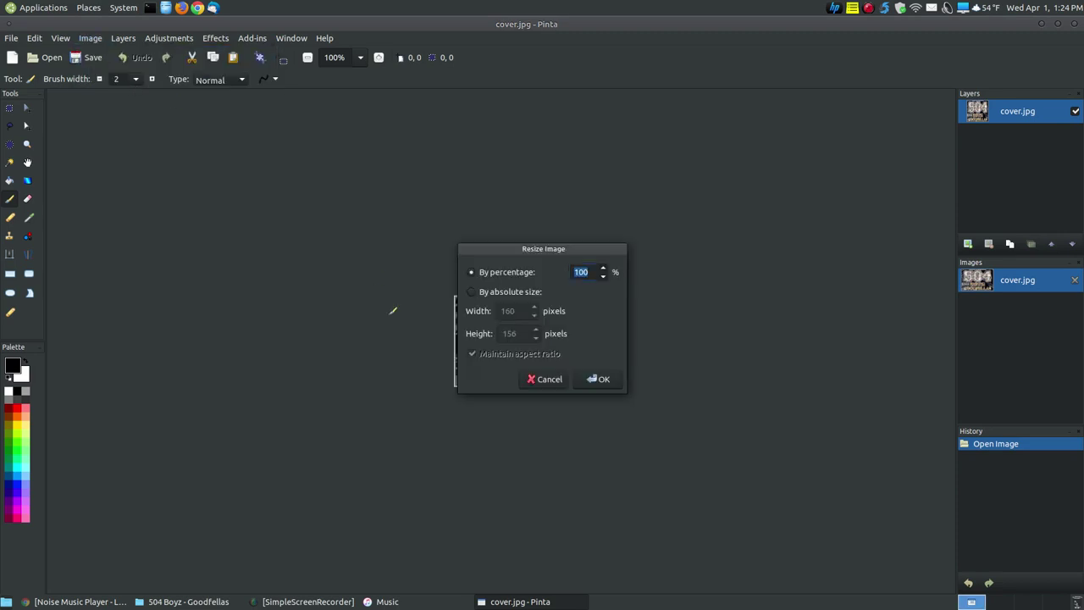
left_click(468, 293)
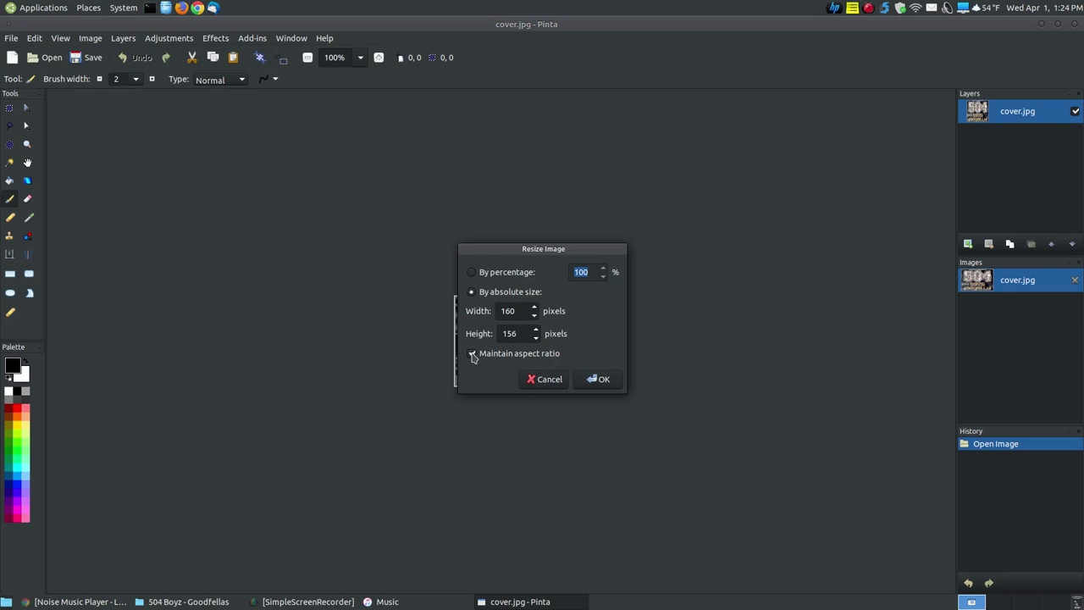
double_click(515, 334)
type("1")
left_click(597, 381)
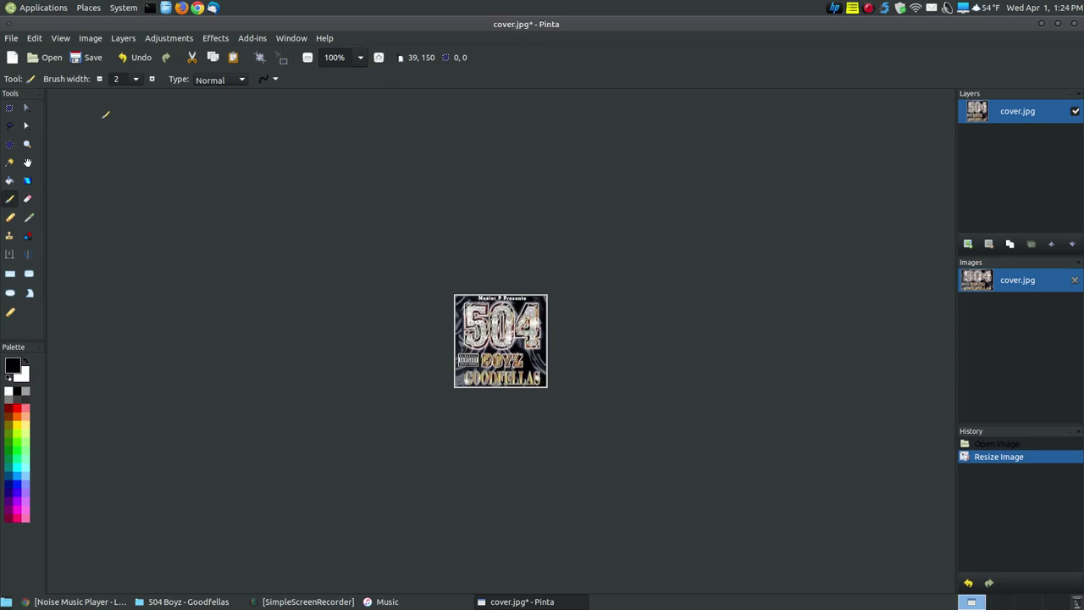
left_click(85, 58)
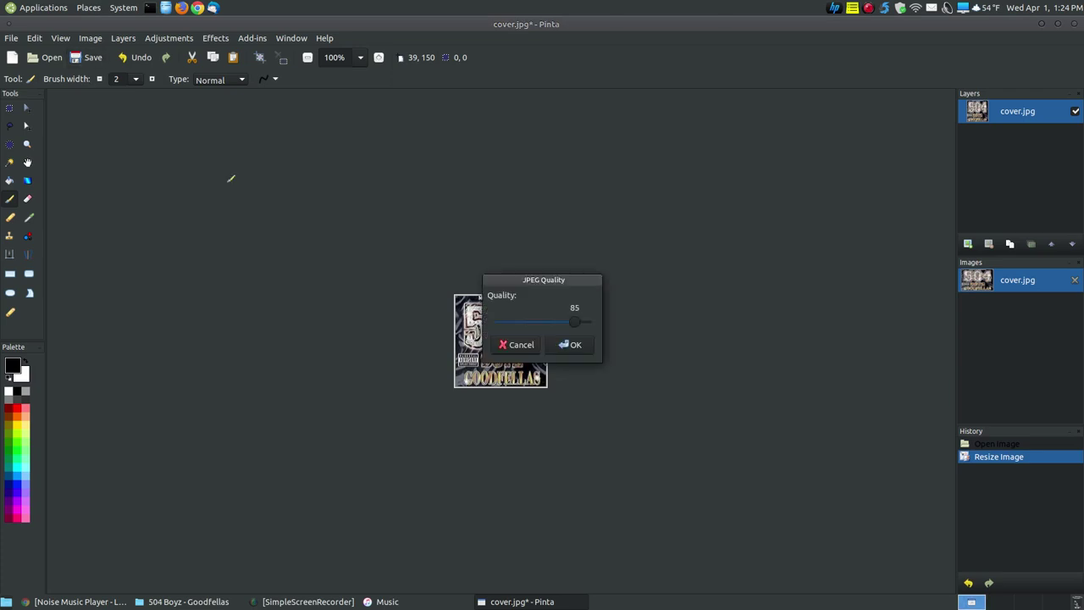
left_click(572, 347)
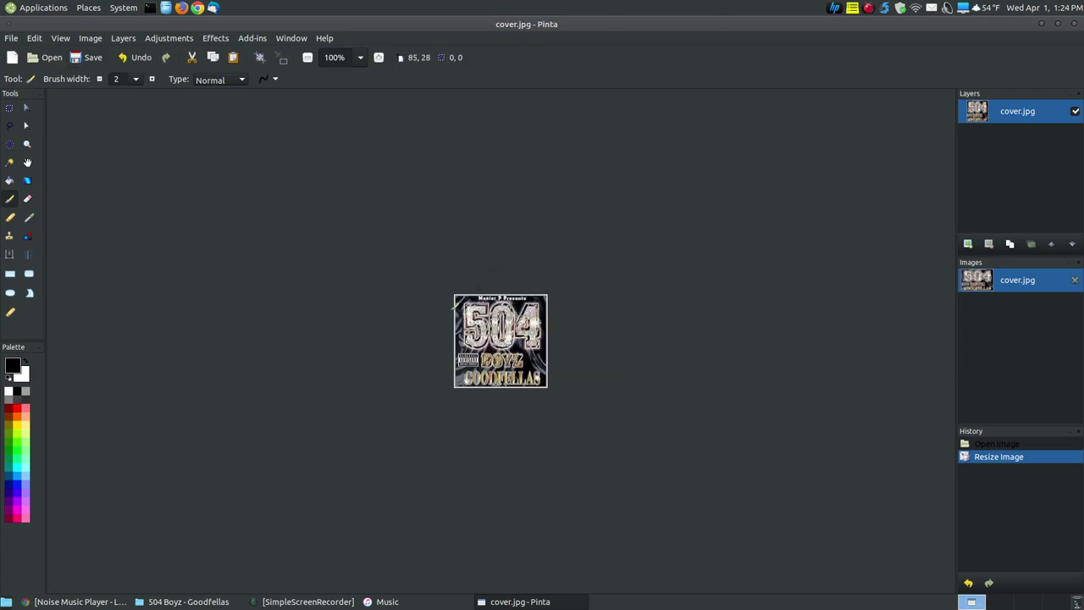
left_click(1074, 24)
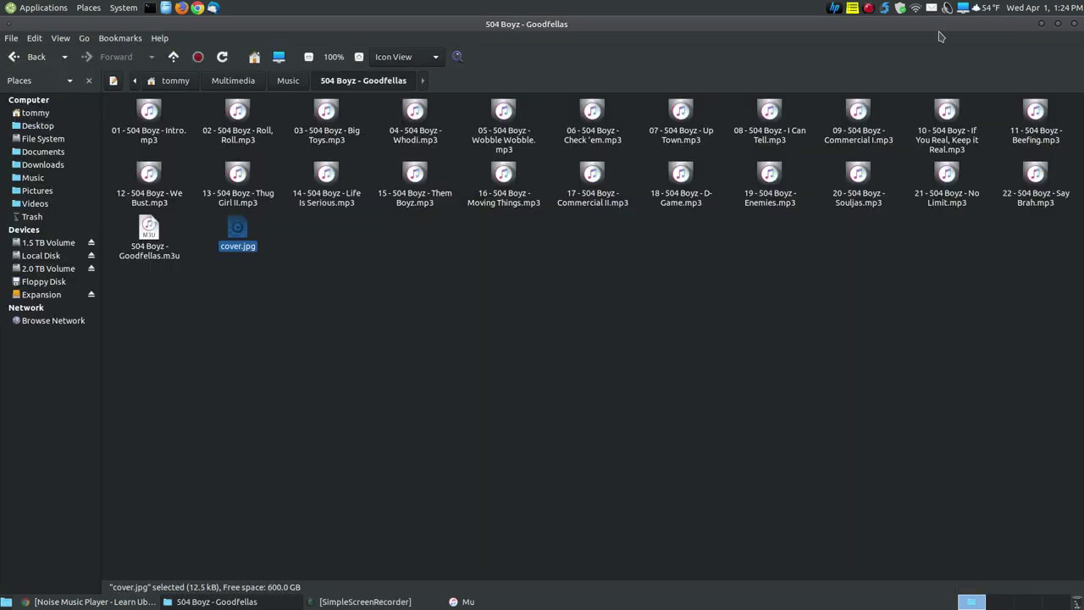
double_click(254, 233)
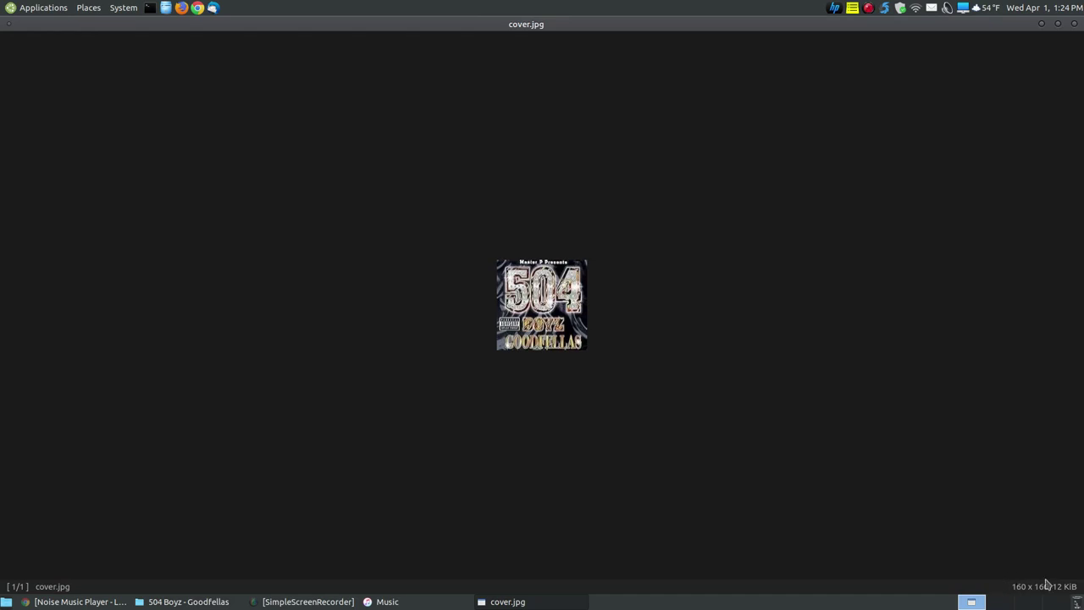
left_click(1076, 24)
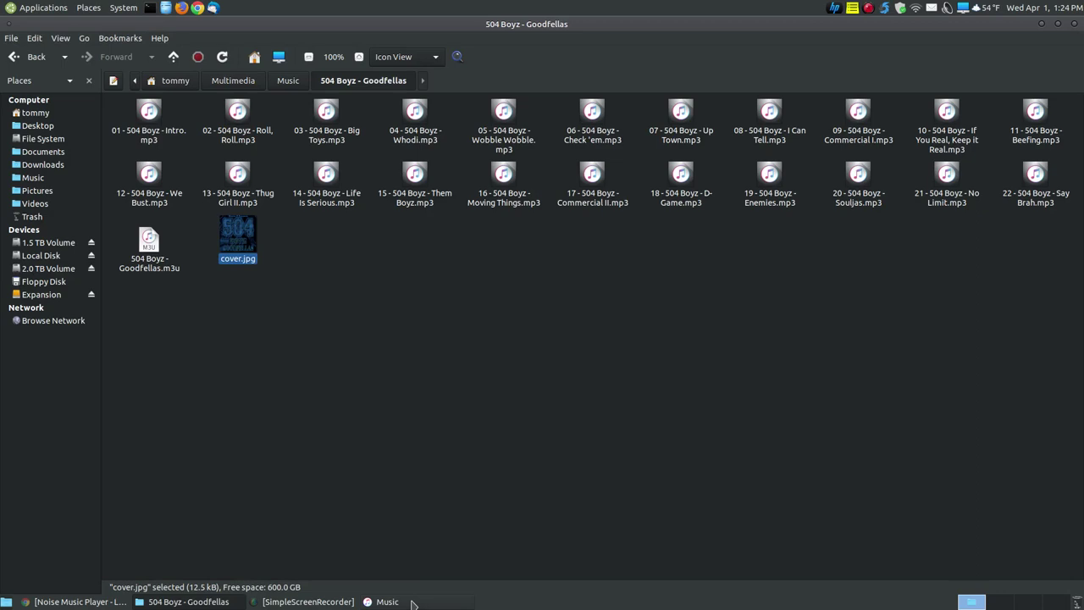
Pick cover.jpg from 2.0 TB Volume > Music > 504 Boyz - Goodfellas as the album cover.
left_click(416, 601)
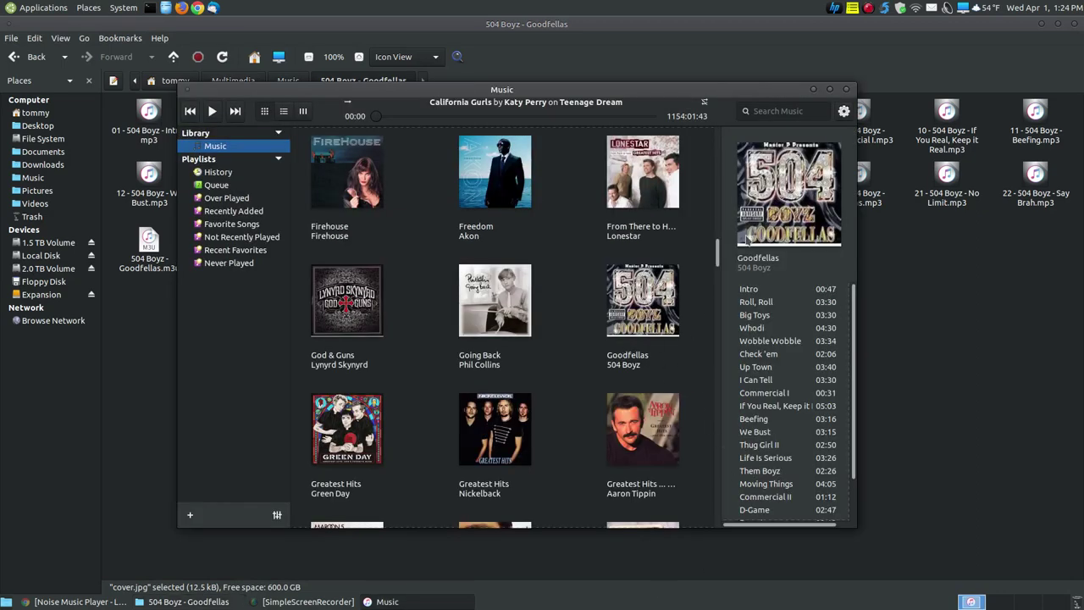
left_click(773, 240)
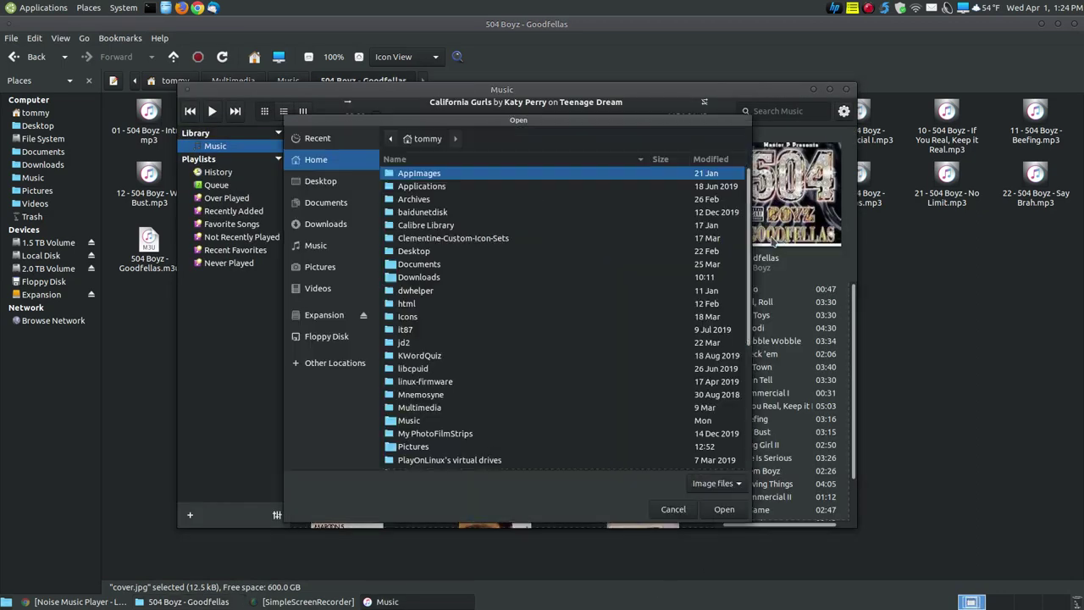
left_click(332, 363)
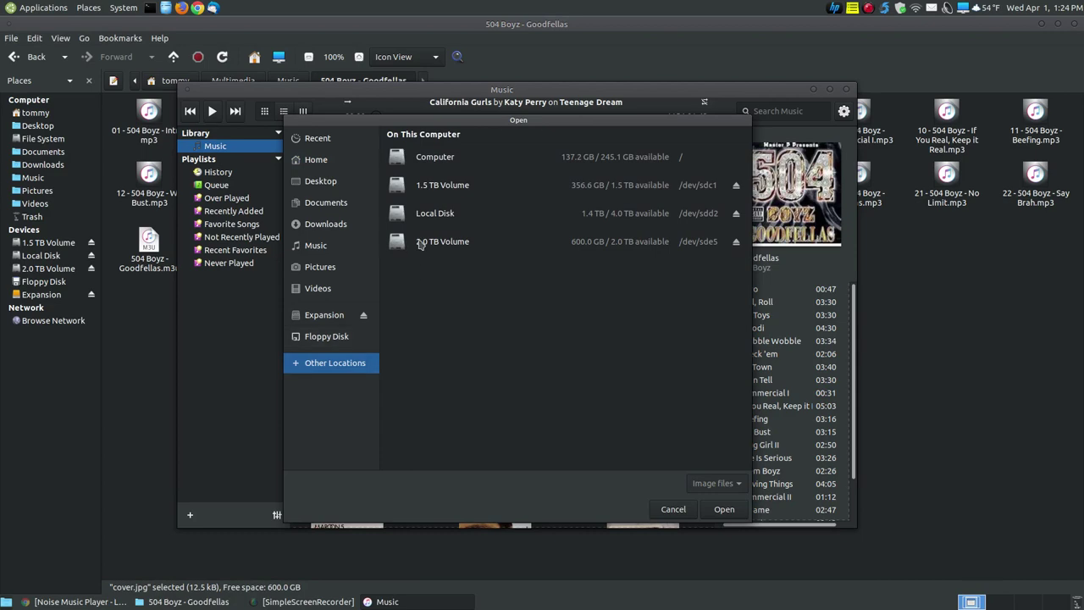
left_click(424, 241)
scroll(432, 390, "down", 5)
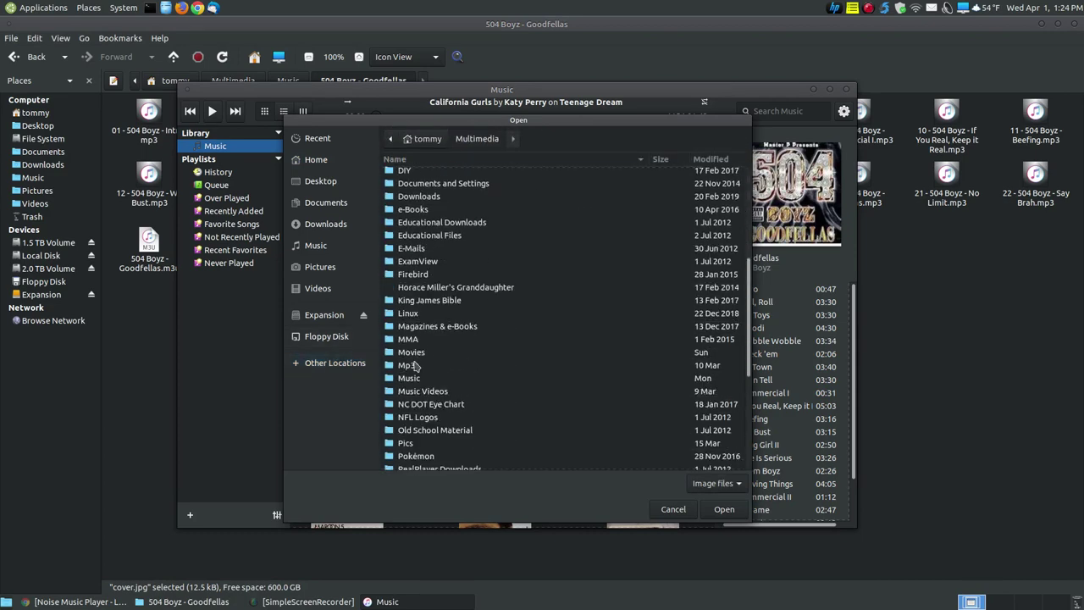
left_click(405, 378)
double_click(406, 378)
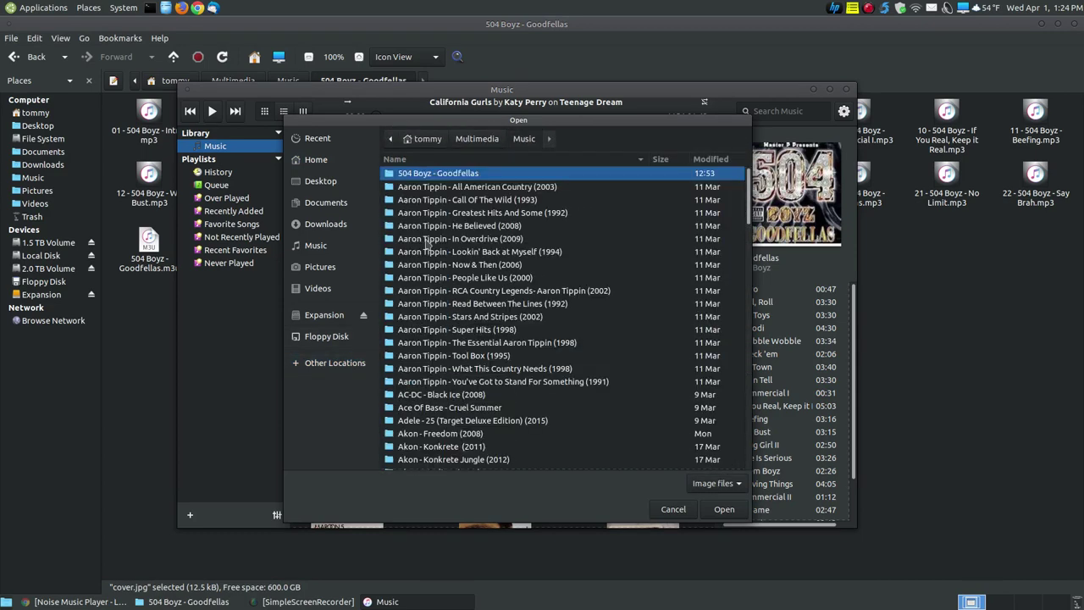
double_click(416, 177)
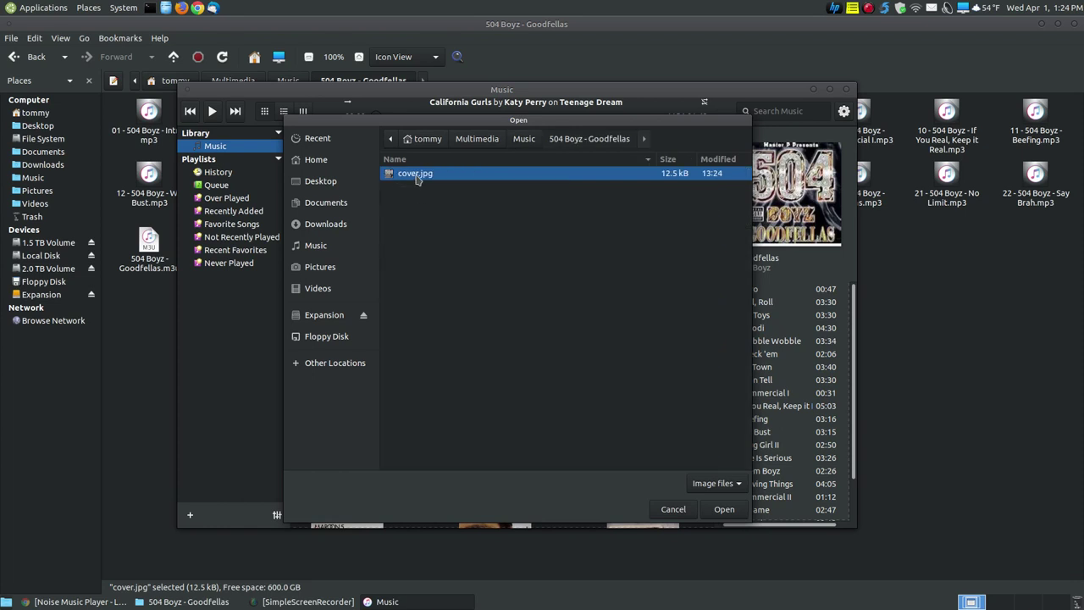
left_click(716, 510)
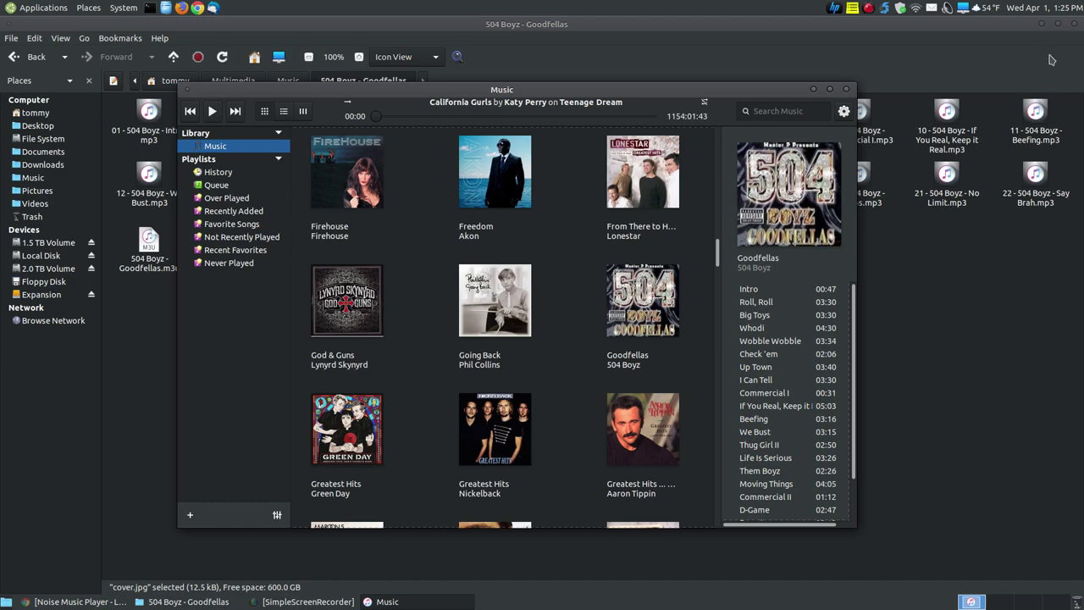
Minimize the file manager and drag the album grid back up to the top.
left_click(1041, 23)
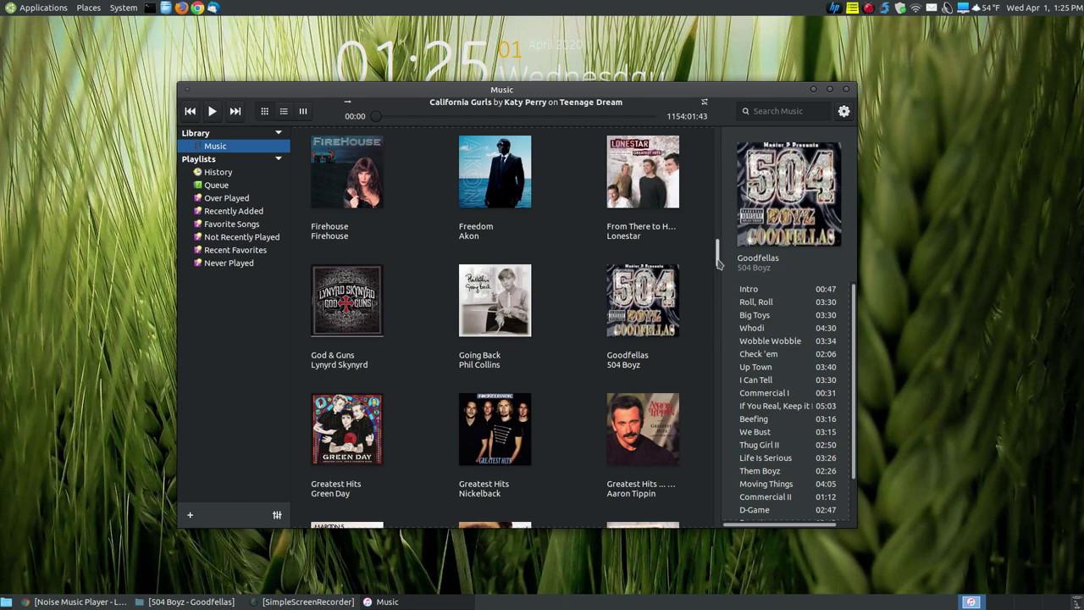
left_click_drag(717, 262, 716, 146)
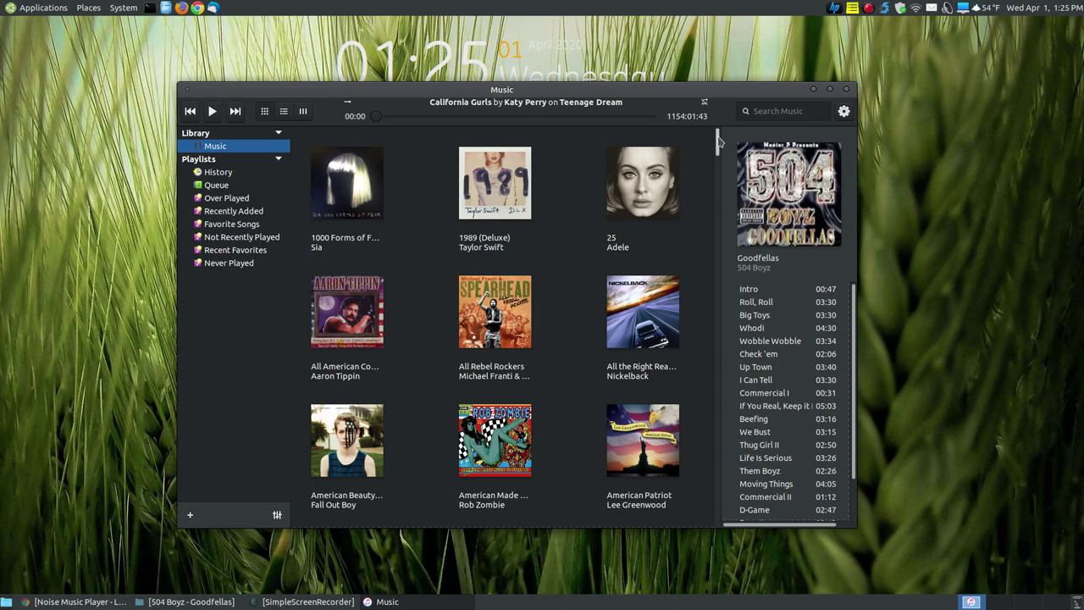
mouse_move(717, 146)
left_mouse_down()
mouse_move(682, 500)
mouse_move(610, 246)
mouse_move(559, 119)
mouse_move(545, 109)
mouse_move(517, 117)
left_mouse_up()
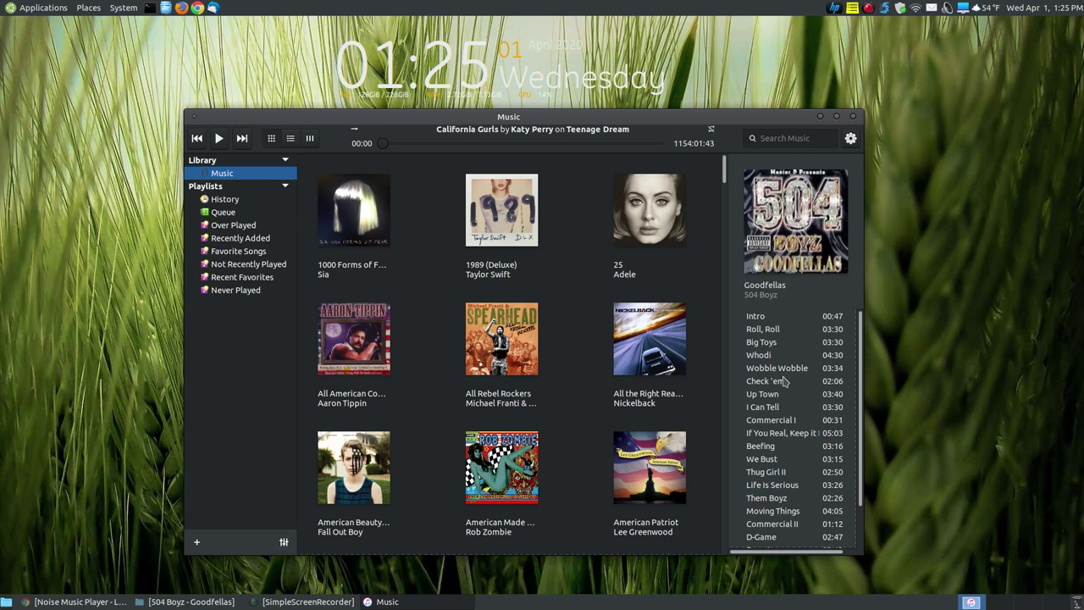
Display Lee Greenwood's American Patriot album with its 10-track list in the side panel.
mouse_move(725, 170)
left_mouse_down()
mouse_move(717, 544)
mouse_move(726, 171)
left_mouse_up()
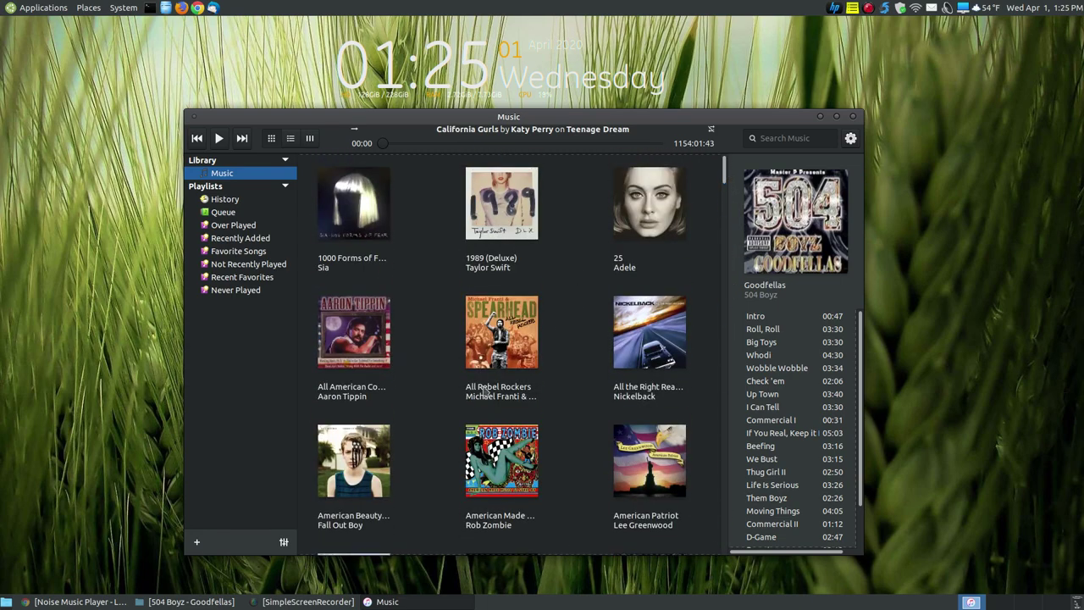
left_click(659, 466)
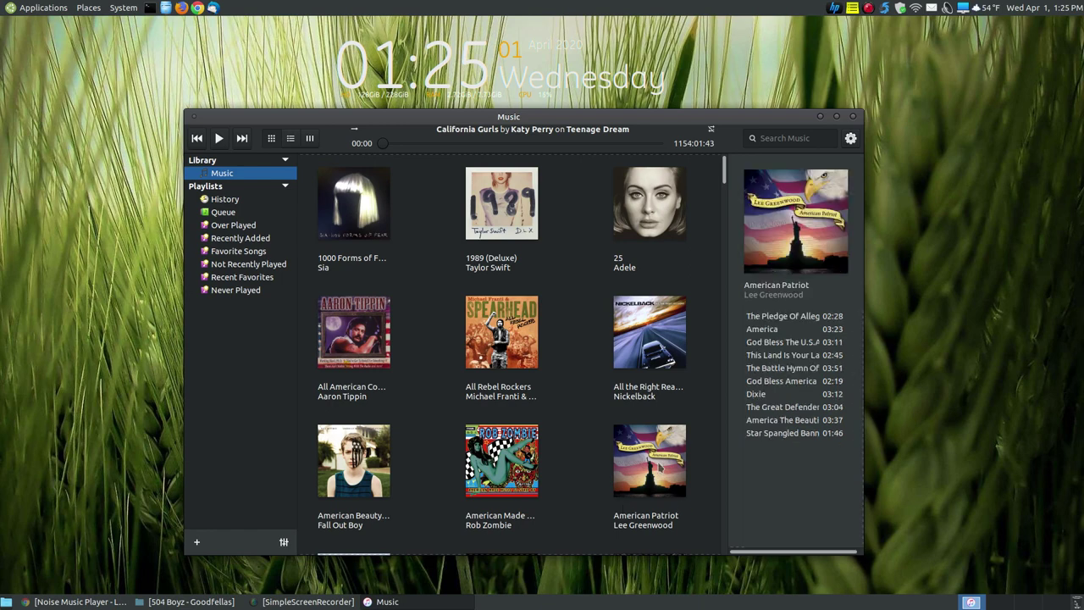